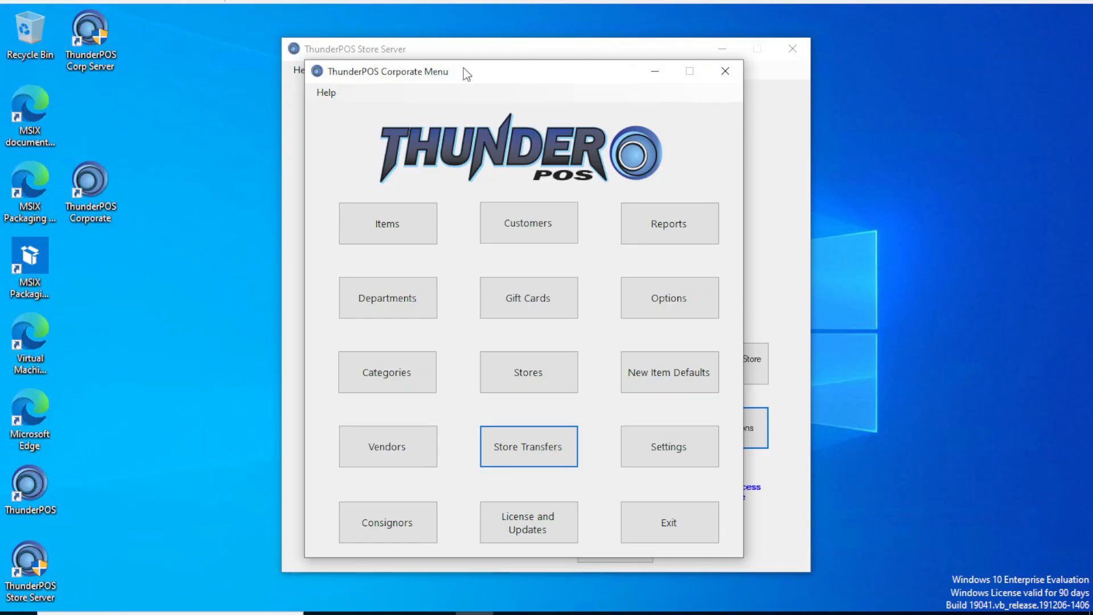
Step: Add a store with StoreID 3 and description 3, fill in its customer ID, and save it
{"action": "left_click", "coordinate": [518, 379]}
{"action": "left_click", "coordinate": [351, 437]}
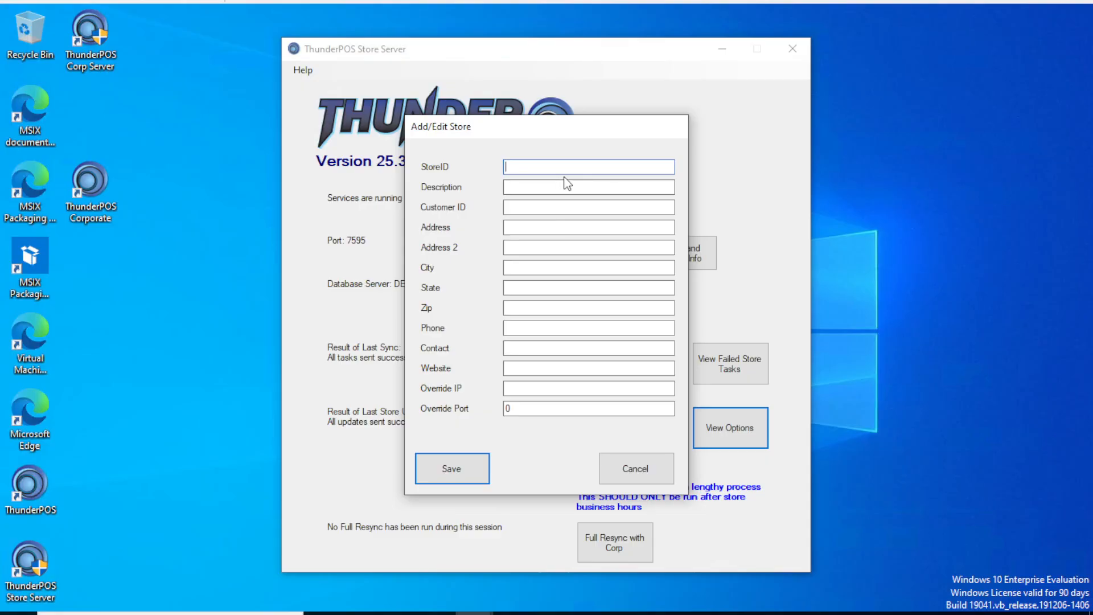
{"action": "type", "text": "3"}
{"action": "key", "text": "Tab"}
{"action": "type", "text": "3"}
{"action": "left_click", "coordinate": [552, 212]}
{"action": "type", "text": "3"}
{"action": "left_click", "coordinate": [451, 469]}
{"action": "left_click", "coordinate": [716, 524]}
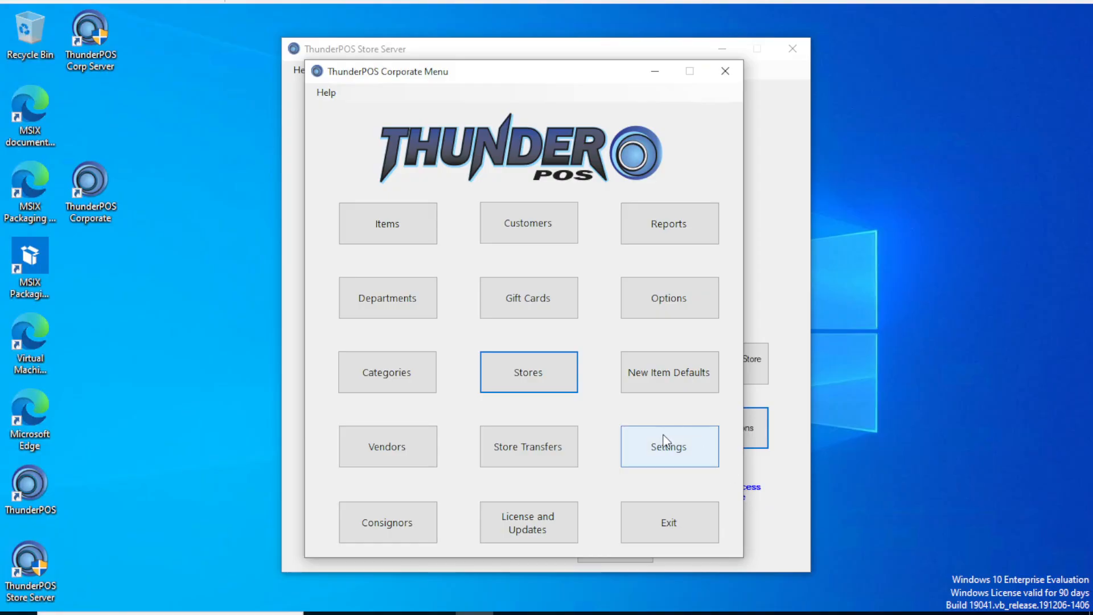
Step: Open the store transfers and view the source and destination store choices for a multi-store transfer
{"action": "left_click", "coordinate": [541, 447]}
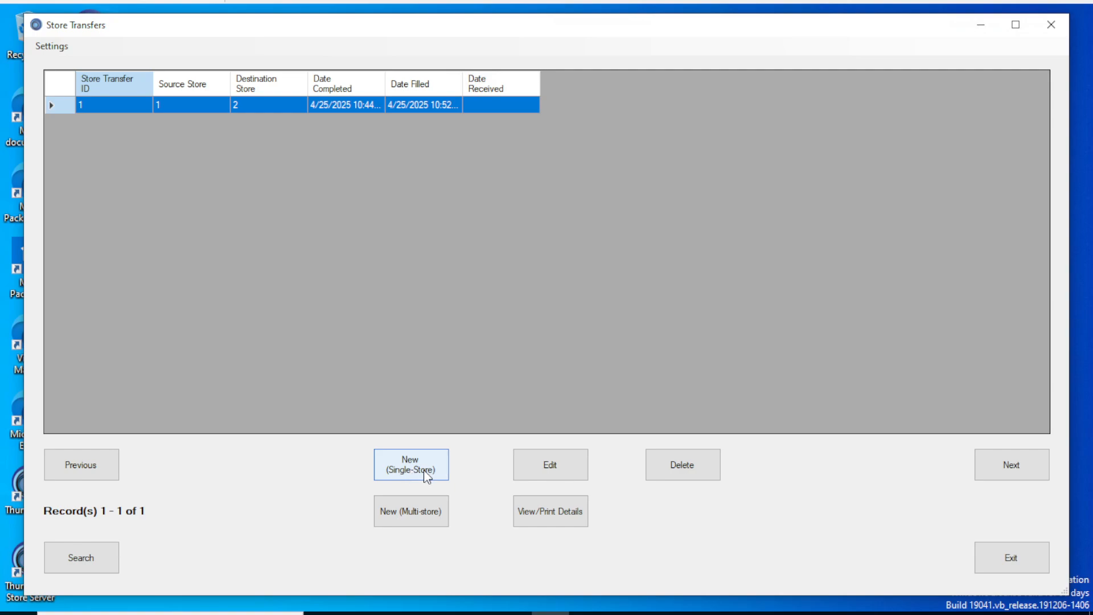
{"action": "left_click", "coordinate": [399, 515]}
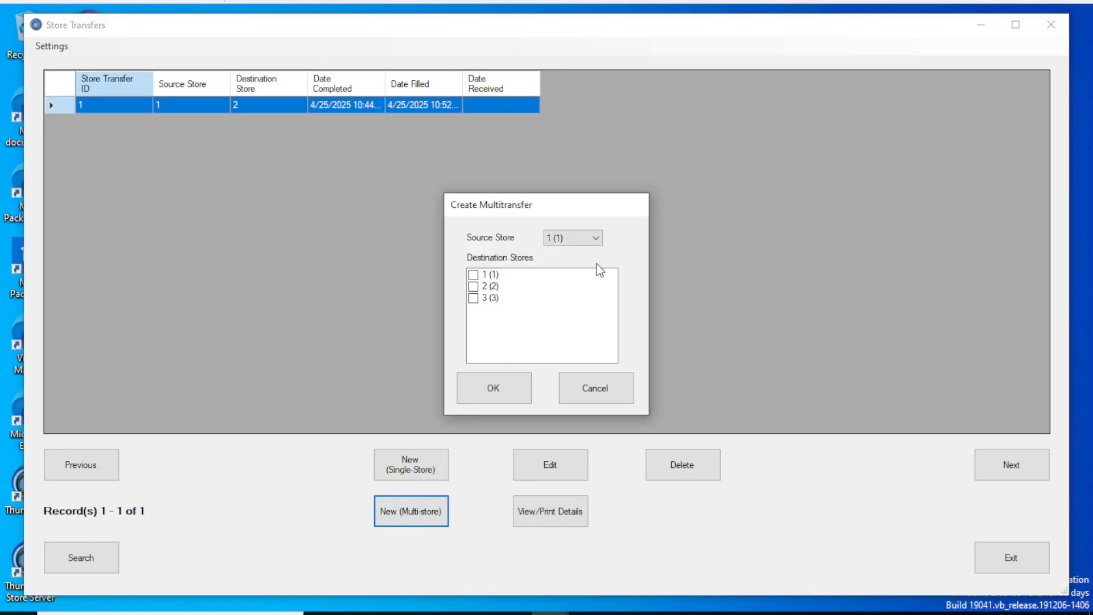
{"action": "left_click", "coordinate": [586, 238]}
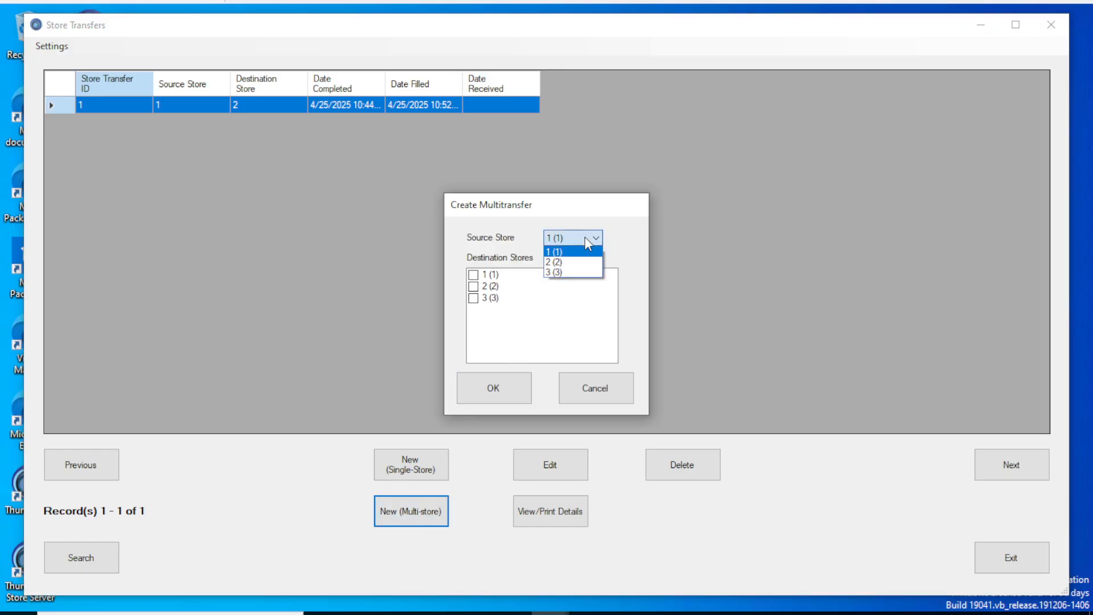
{"action": "left_click", "coordinate": [587, 238]}
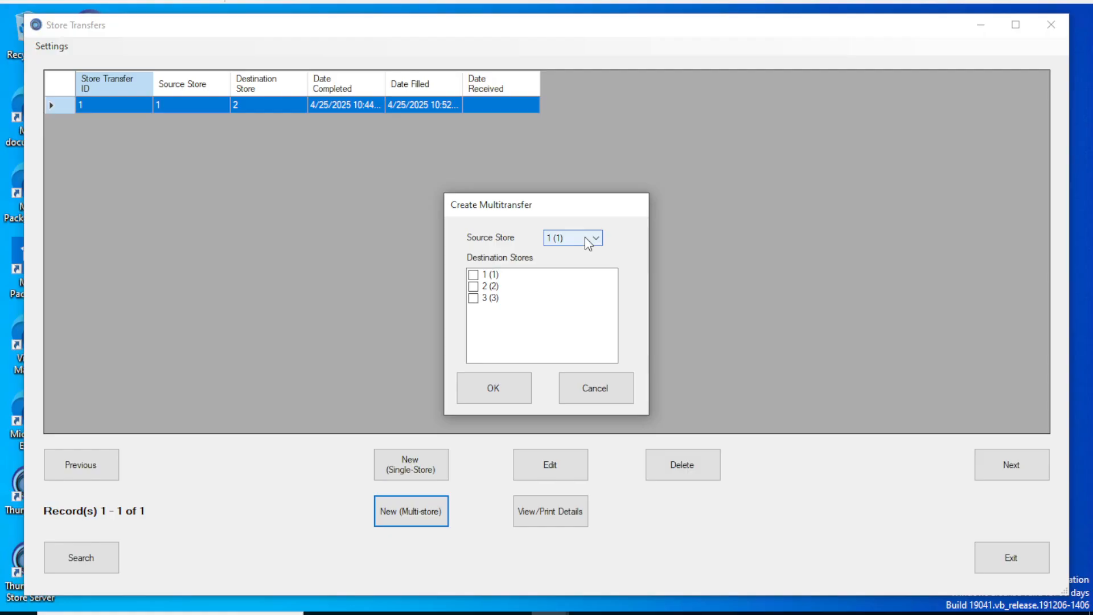
{"action": "left_click", "coordinate": [614, 393]}
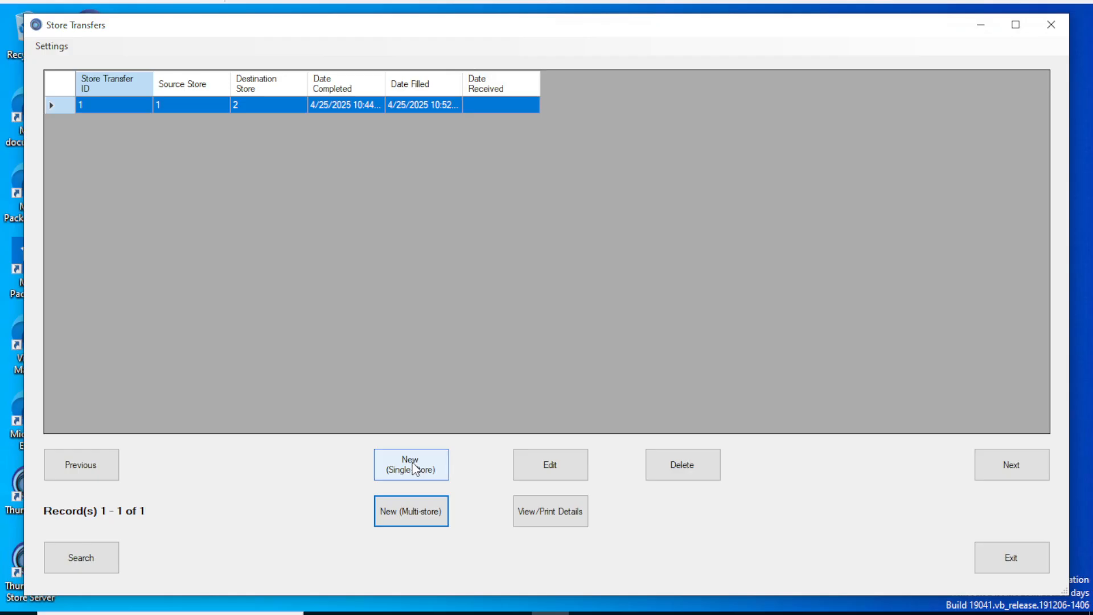
Step: Create a single-store transfer from store 1 to store 2 and look over the items available to add
{"action": "left_click", "coordinate": [415, 469]}
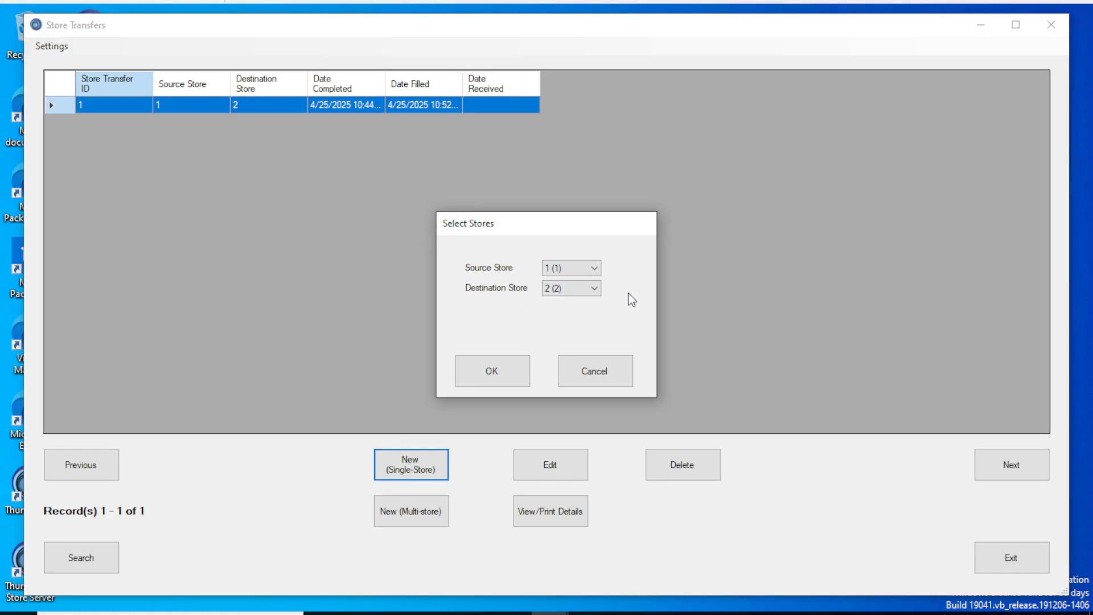
{"action": "left_click", "coordinate": [520, 370]}
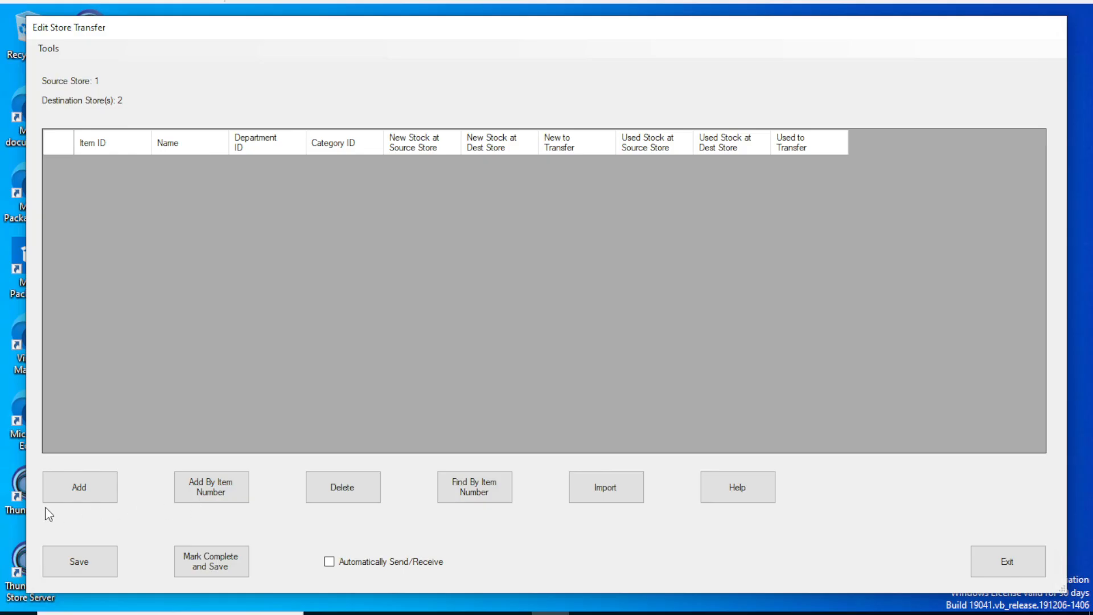
{"action": "left_click", "coordinate": [80, 487]}
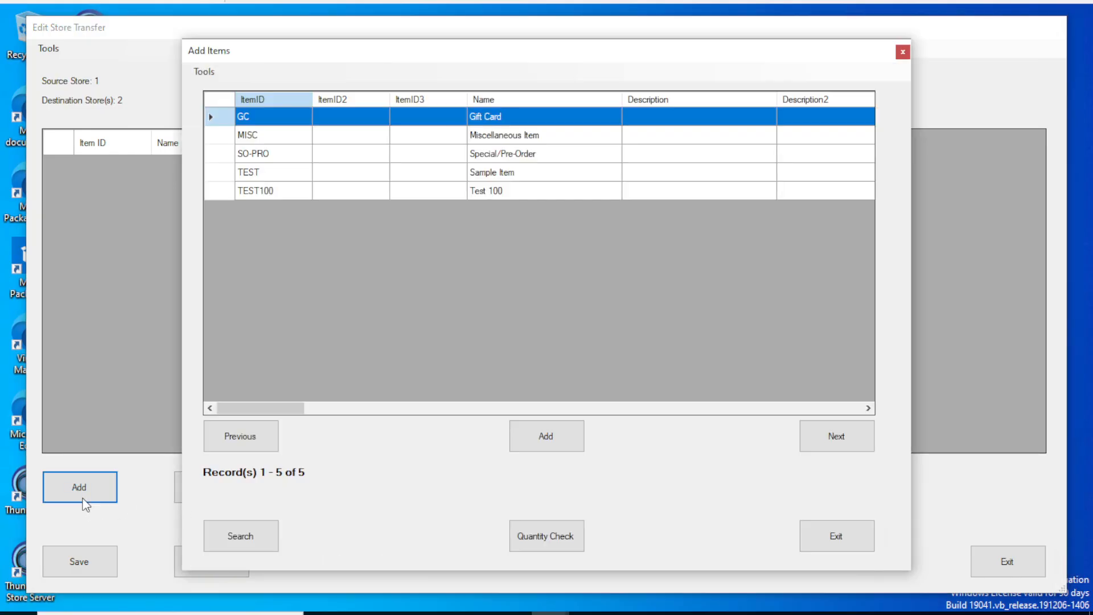
{"action": "left_click", "coordinate": [847, 549]}
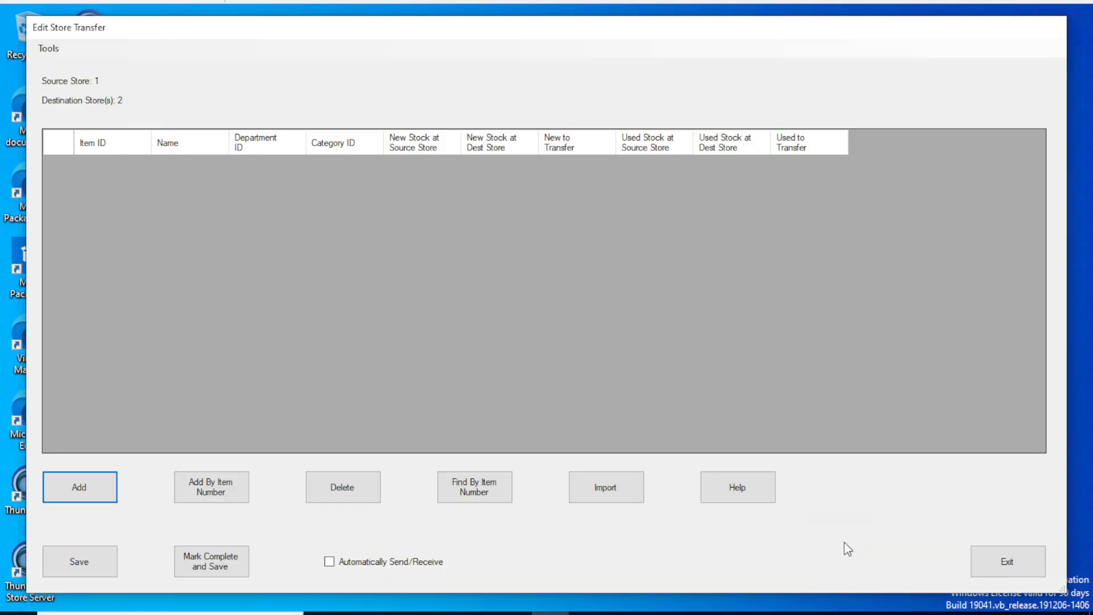
Step: Add item TEST by item number with a new quantity of 2, and delete it from the transfer
{"action": "left_click", "coordinate": [216, 491]}
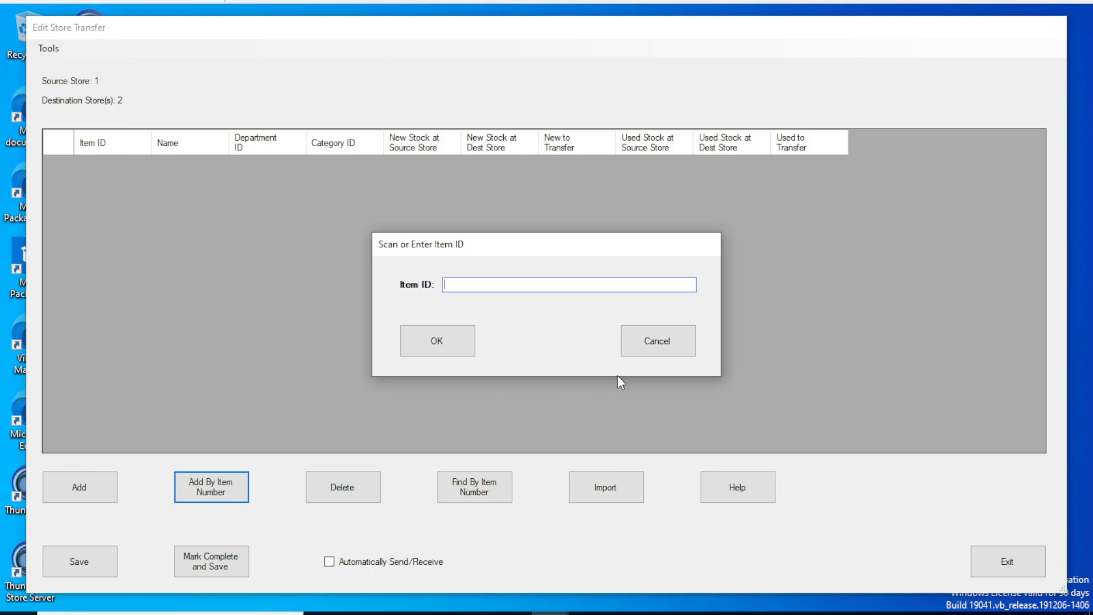
{"action": "type", "text": "TEST"}
{"action": "left_click", "coordinate": [425, 333]}
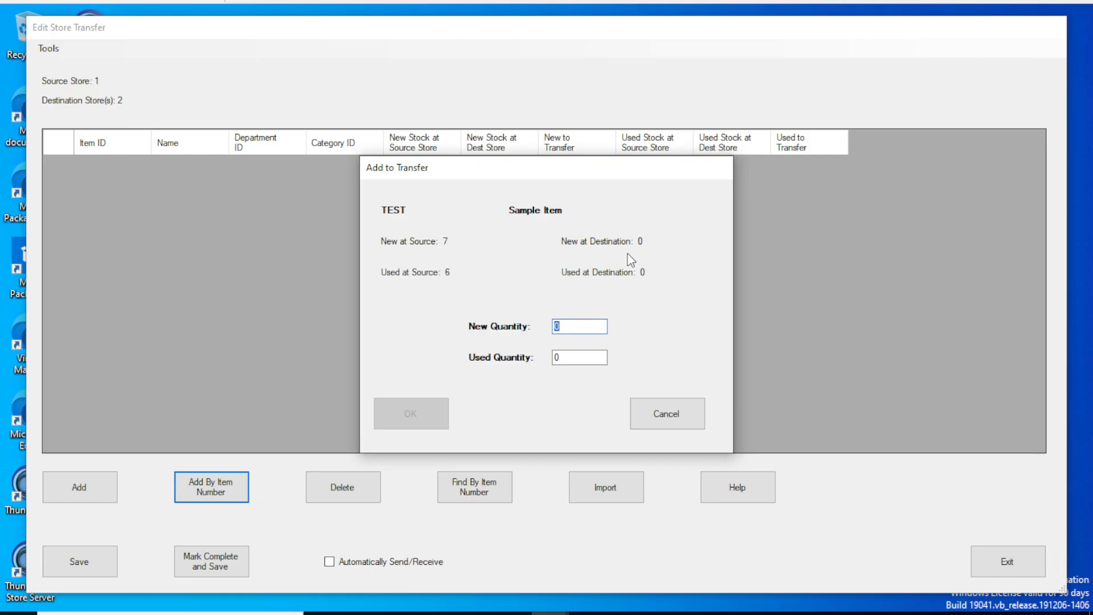
{"action": "type", "text": "2"}
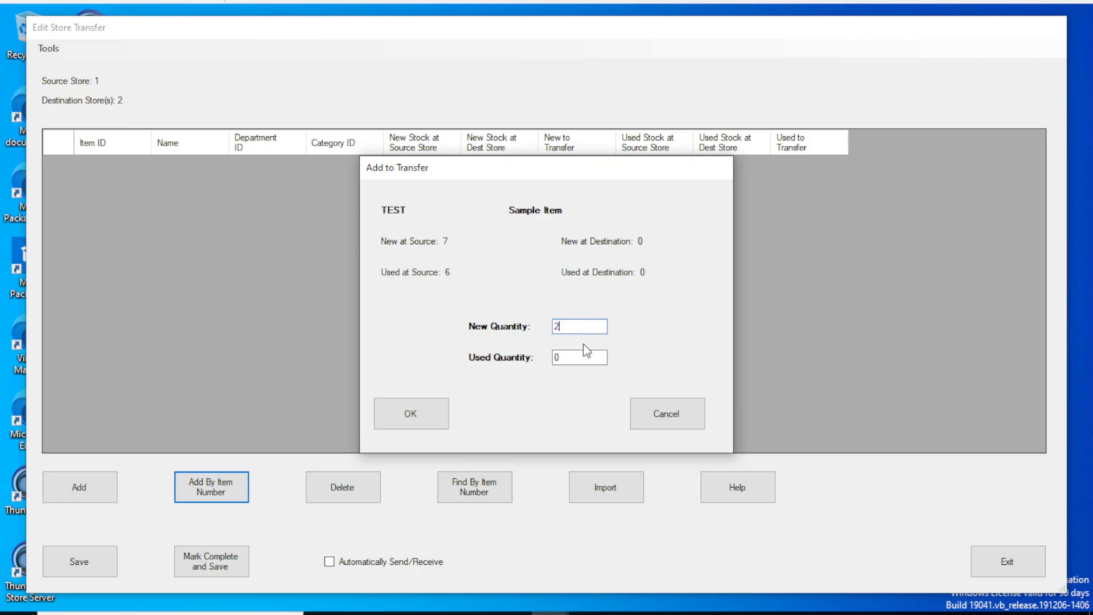
{"action": "left_click", "coordinate": [417, 426]}
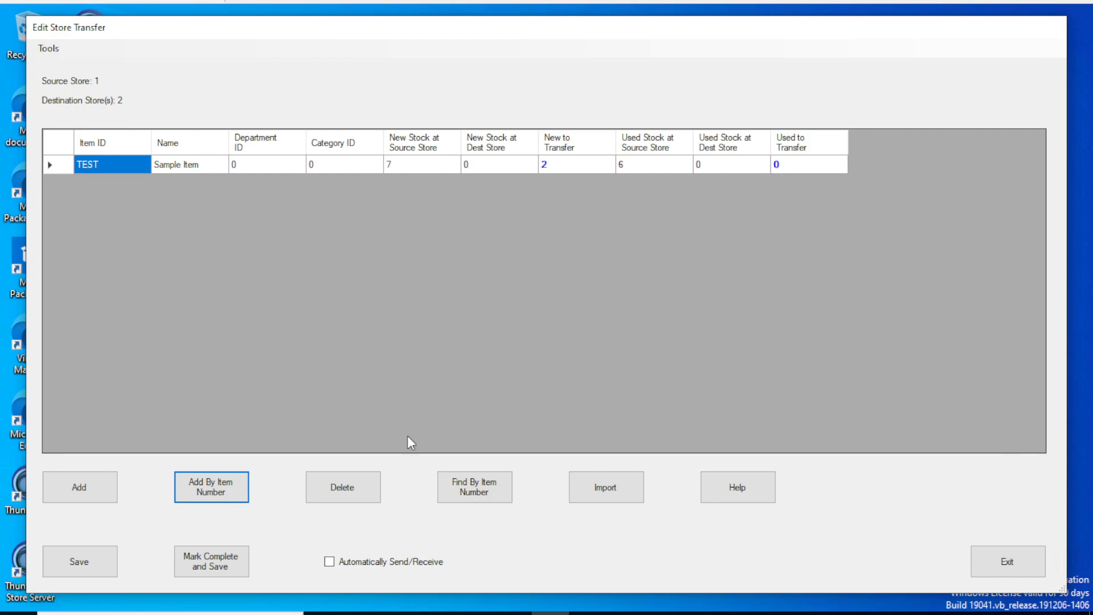
{"action": "left_click", "coordinate": [346, 493]}
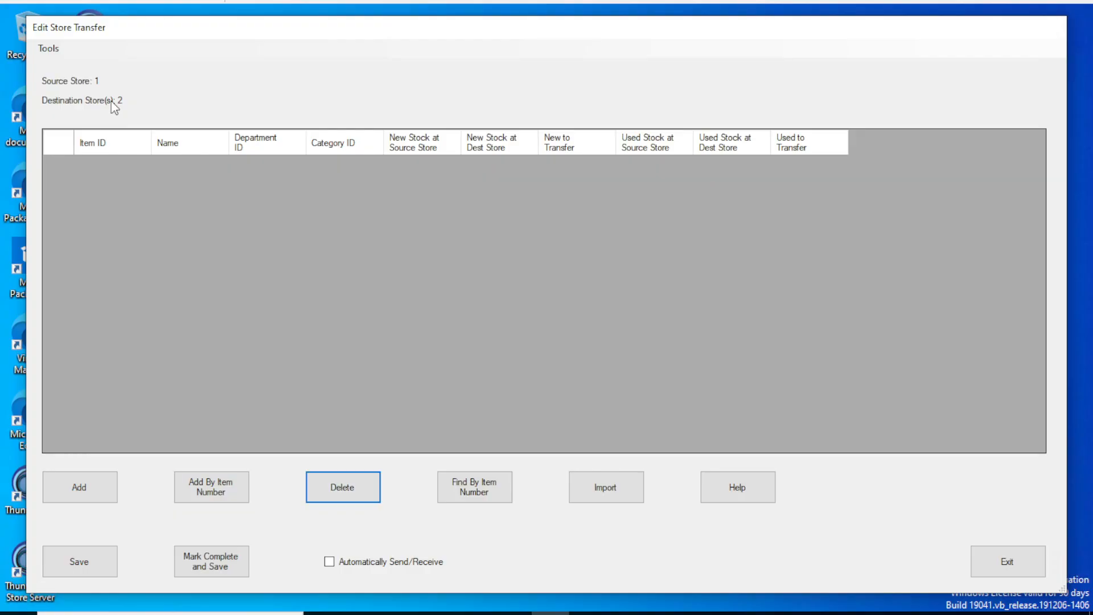
Step: Add item TEST to the transfer by item number with a new quantity of 3 and a used quantity of 1
{"action": "left_click", "coordinate": [244, 487]}
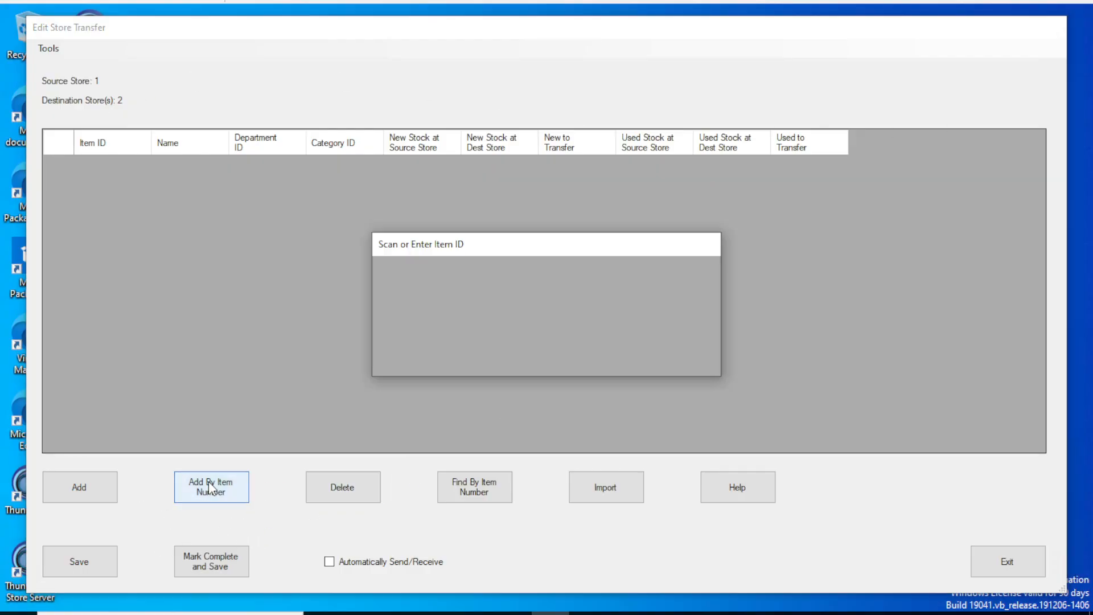
{"action": "type", "text": "TEST"}
{"action": "key", "text": "Return"}
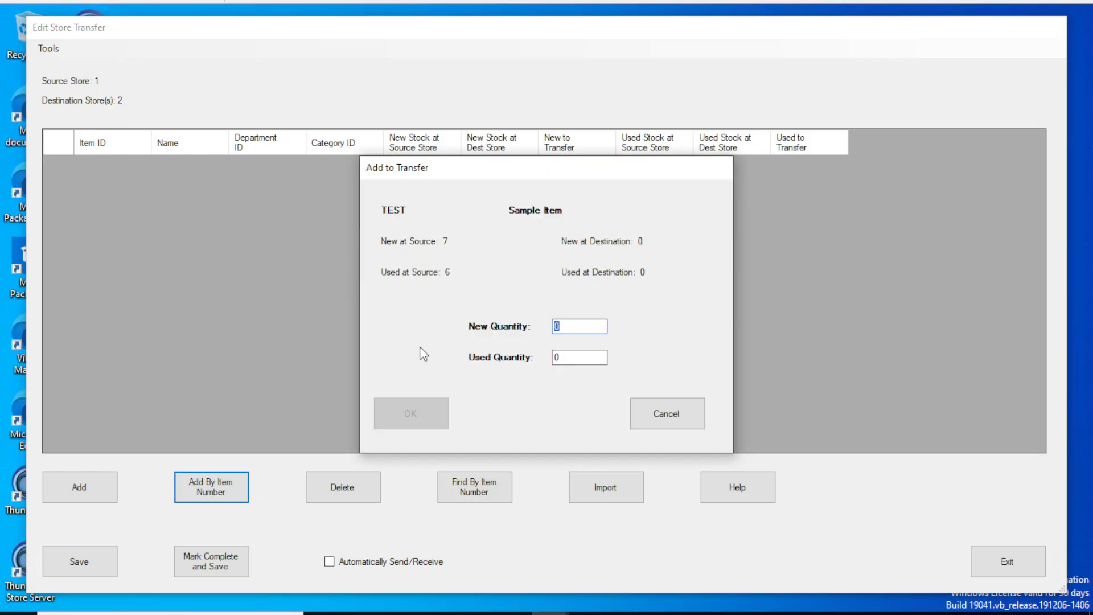
{"action": "type", "text": "3"}
{"action": "key", "text": "Tab"}
{"action": "type", "text": "1"}
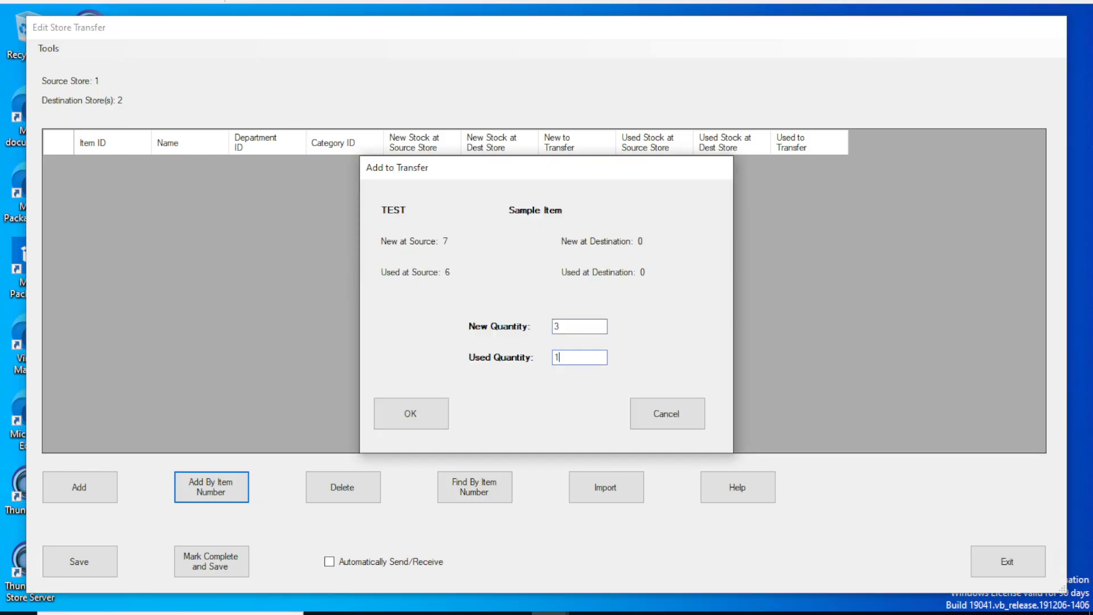
{"action": "left_click", "coordinate": [405, 427]}
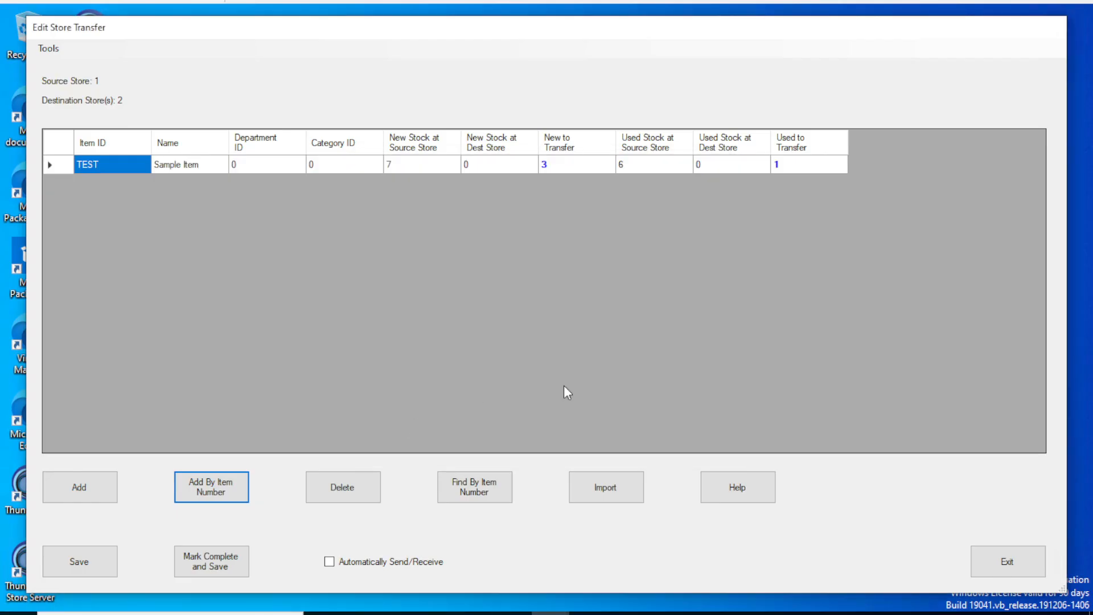
Step: Set the used quantity to transfer for item TEST to 2 directly in the item grid
{"action": "left_click", "coordinate": [811, 169]}
{"action": "type", "text": "2"}
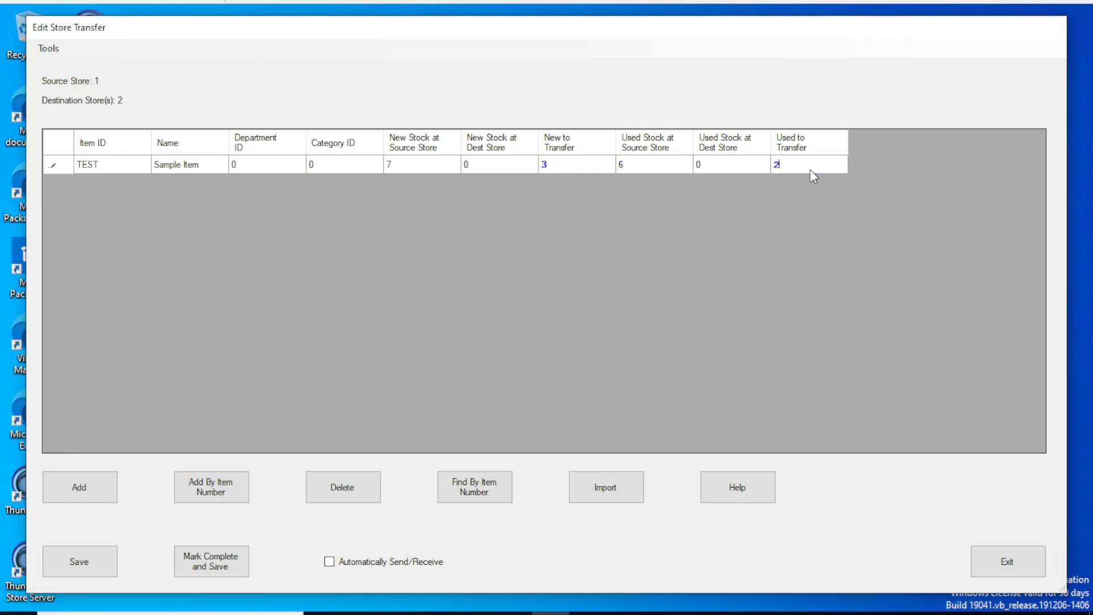
{"action": "key", "text": "Left"}
{"action": "key", "text": "Left"}
{"action": "key", "text": "Left"}
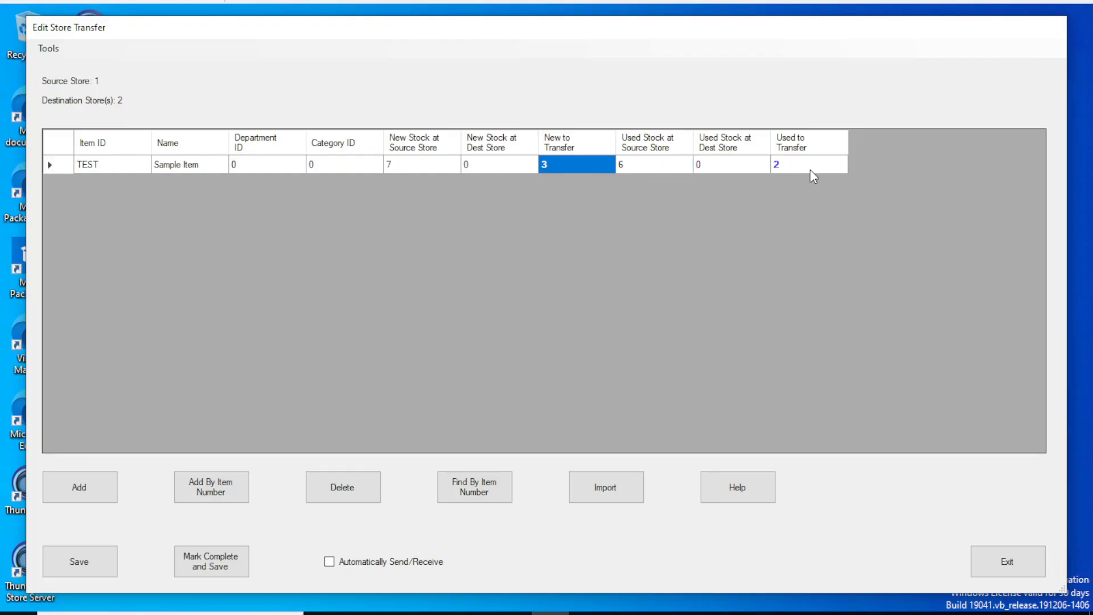
{"action": "key", "text": "Left"}
{"action": "key", "text": "Right"}
{"action": "key", "text": "Right"}
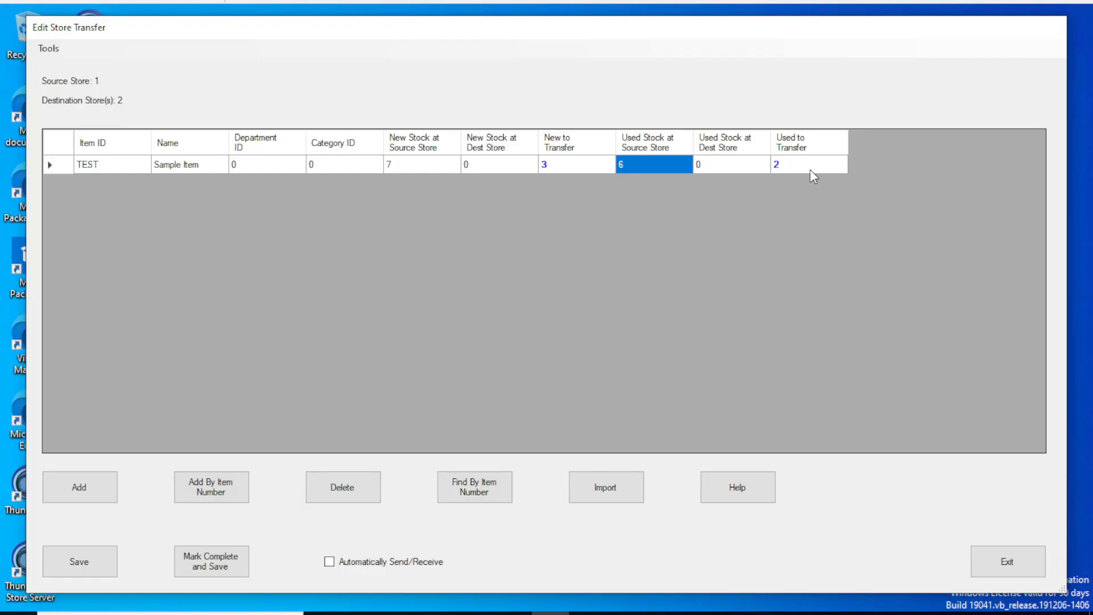
Step: Try to set the used quantity to transfer for item TEST to 7, and cancel the edit
{"action": "left_click", "coordinate": [811, 170]}
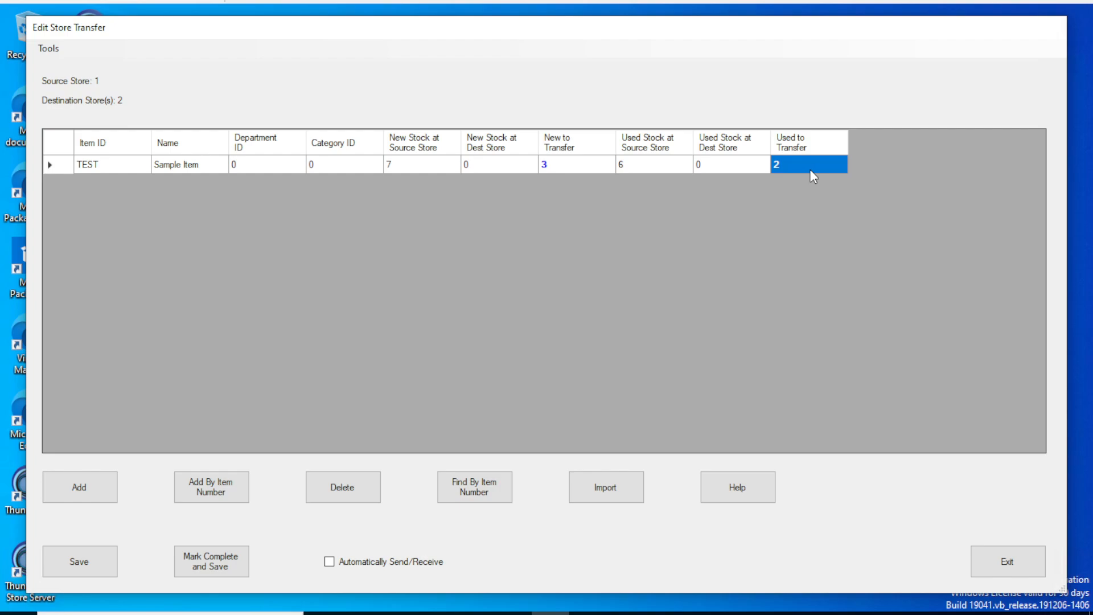
{"action": "type", "text": "7"}
{"action": "key", "text": "Return"}
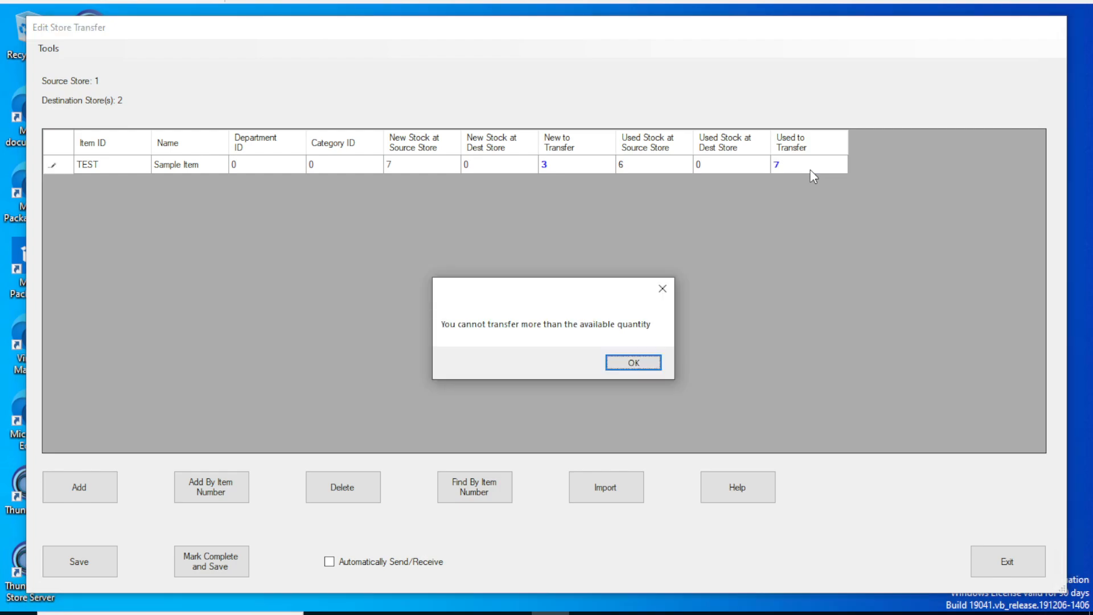
{"action": "key", "text": "Return"}
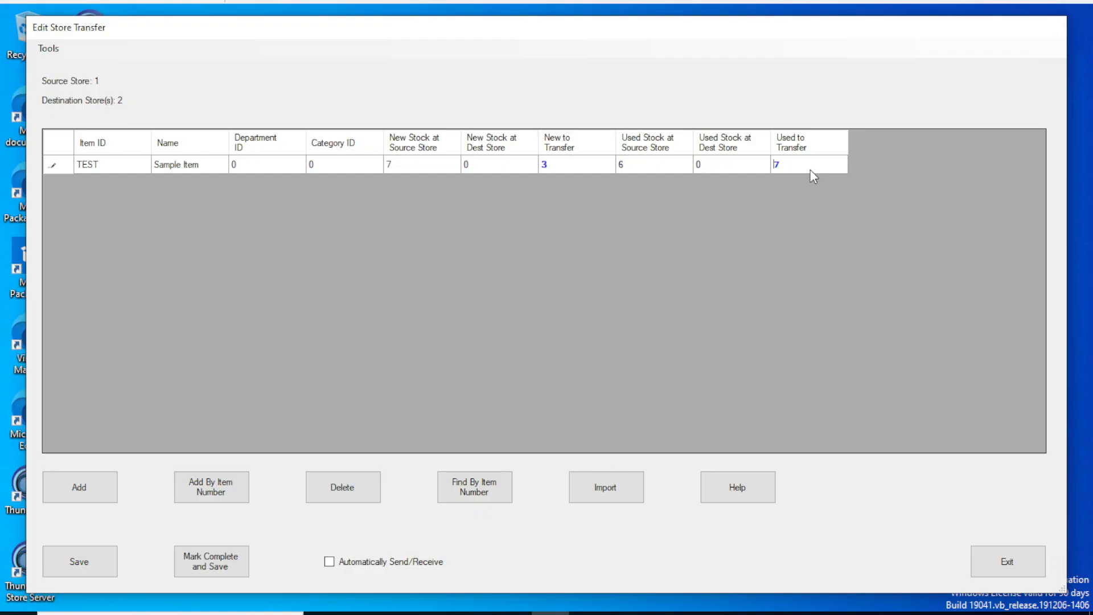
{"action": "key", "text": "Escape"}
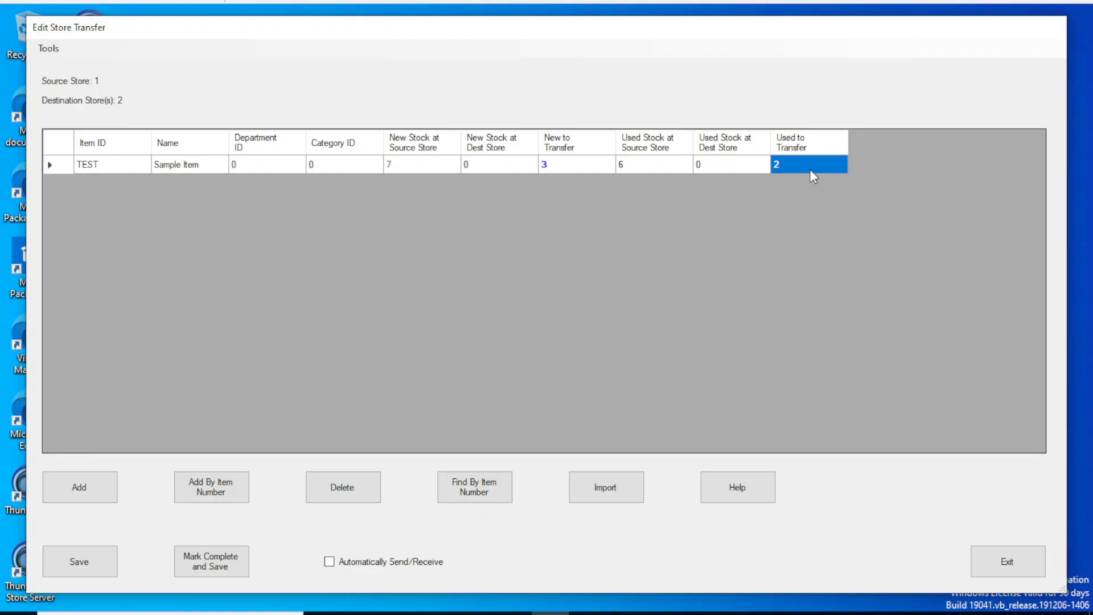
Step: Set the used quantity to transfer for item TEST to 0
{"action": "key", "text": "Left"}
{"action": "key", "text": "Left"}
{"action": "key", "text": "Left"}
{"action": "key", "text": "Left"}
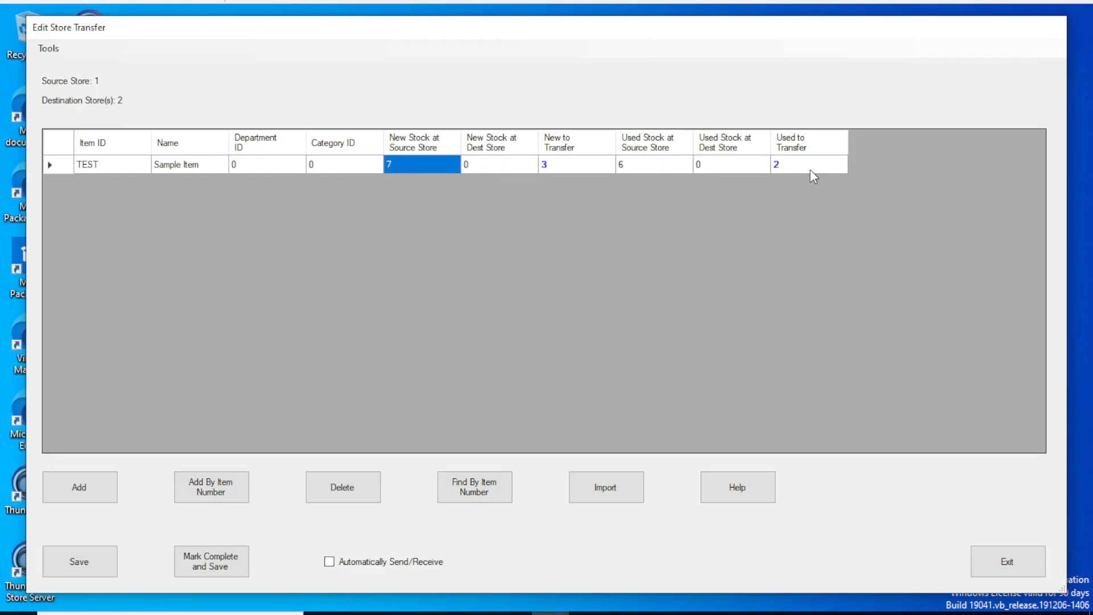
{"action": "key", "text": "Right"}
{"action": "key", "text": "Right"}
{"action": "key", "text": "Right"}
{"action": "key", "text": "Right"}
{"action": "key", "text": "Right"}
{"action": "type", "text": "0"}
{"action": "key", "text": "Left"}
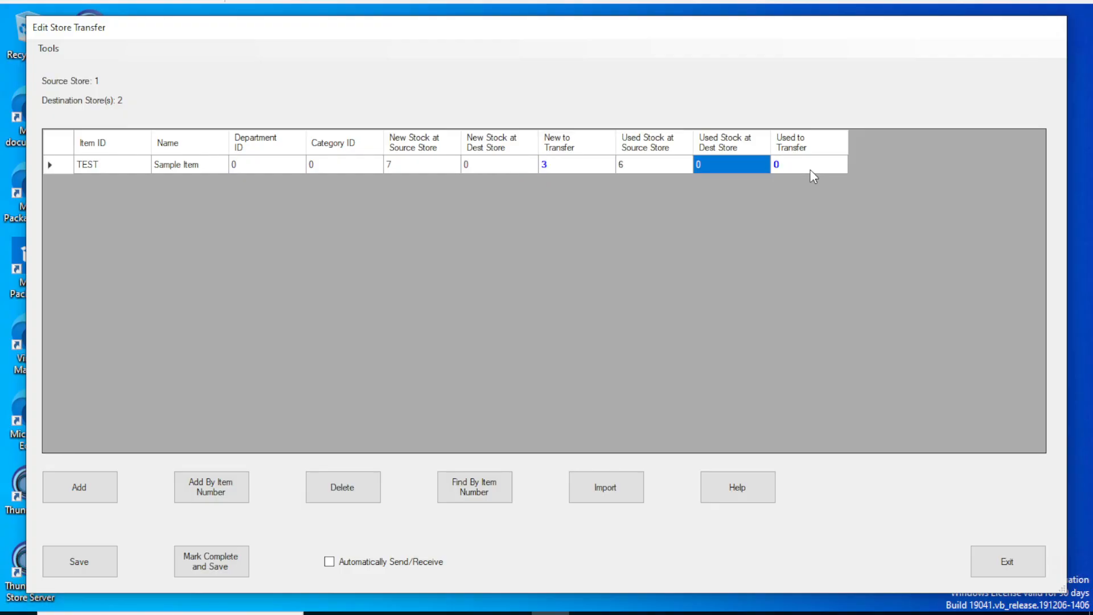
Step: Try to set the new quantity to transfer for item TEST to 0 as well, and cancel the edit
{"action": "key", "text": "Left"}
{"action": "key", "text": "Left"}
{"action": "key", "text": "Right"}
{"action": "type", "text": "0"}
{"action": "key", "text": "Return"}
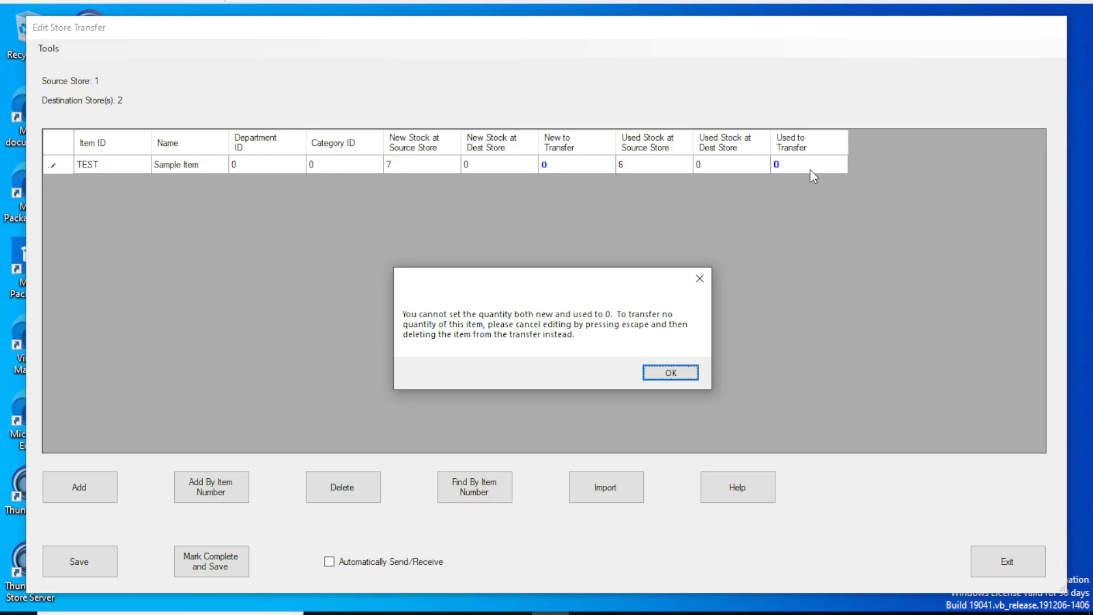
{"action": "key", "text": "Return"}
{"action": "key", "text": "Escape"}
Step: Set the used quantity to transfer for item TEST back to 2
{"action": "key", "text": "Right"}
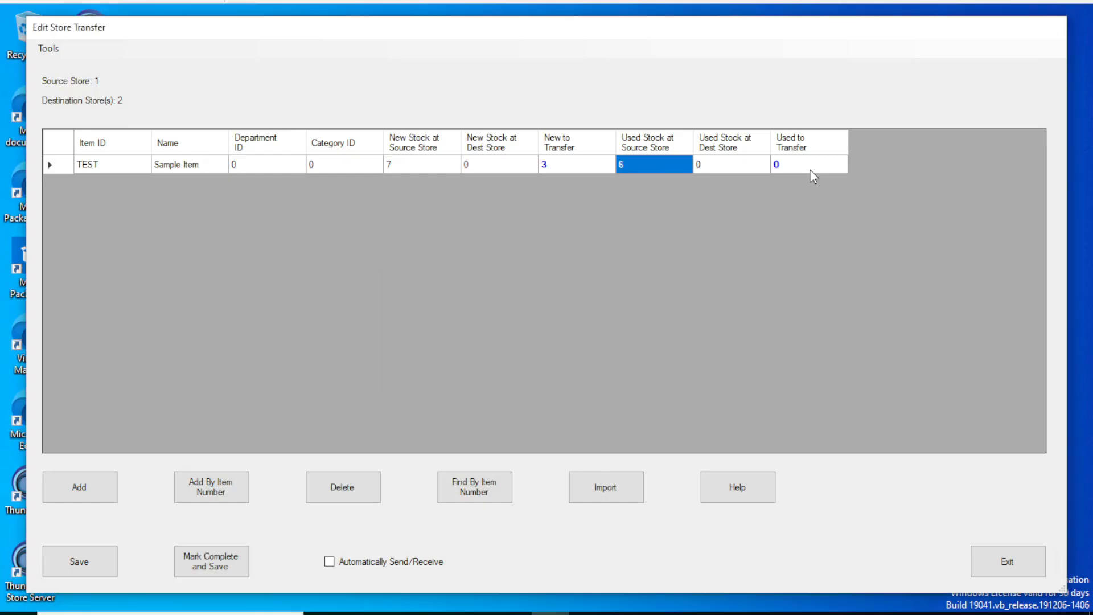
{"action": "key", "text": "Right"}
{"action": "key", "text": "Right"}
{"action": "type", "text": "2"}
{"action": "key", "text": "Left"}
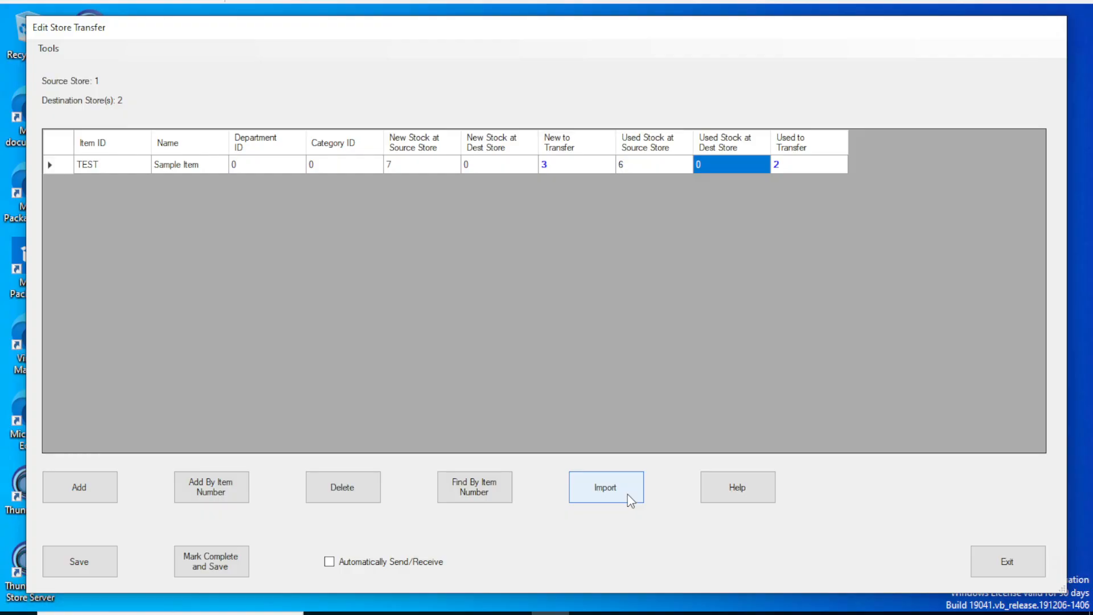
Step: Read the help on managing transfer items, and mark the transfer complete and save it
{"action": "left_click", "coordinate": [740, 491]}
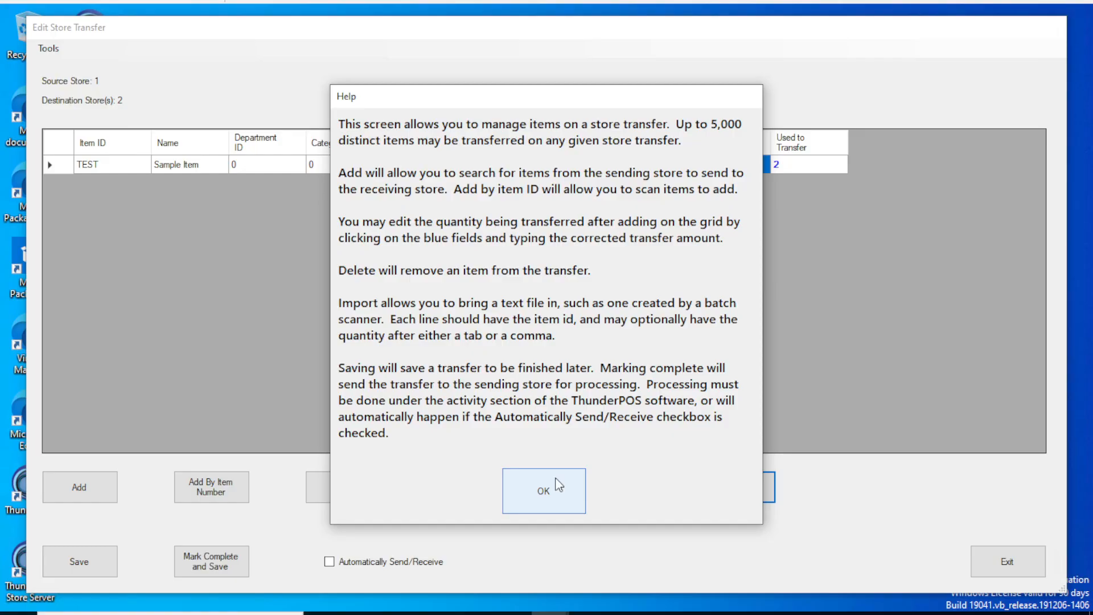
{"action": "left_click", "coordinate": [544, 508]}
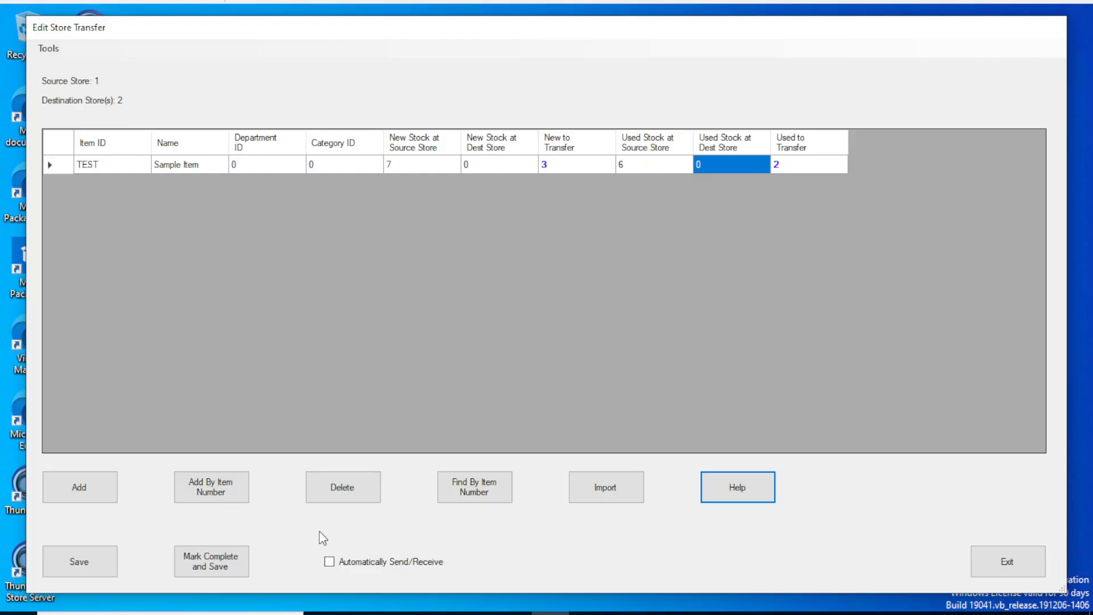
{"action": "left_click", "coordinate": [216, 569]}
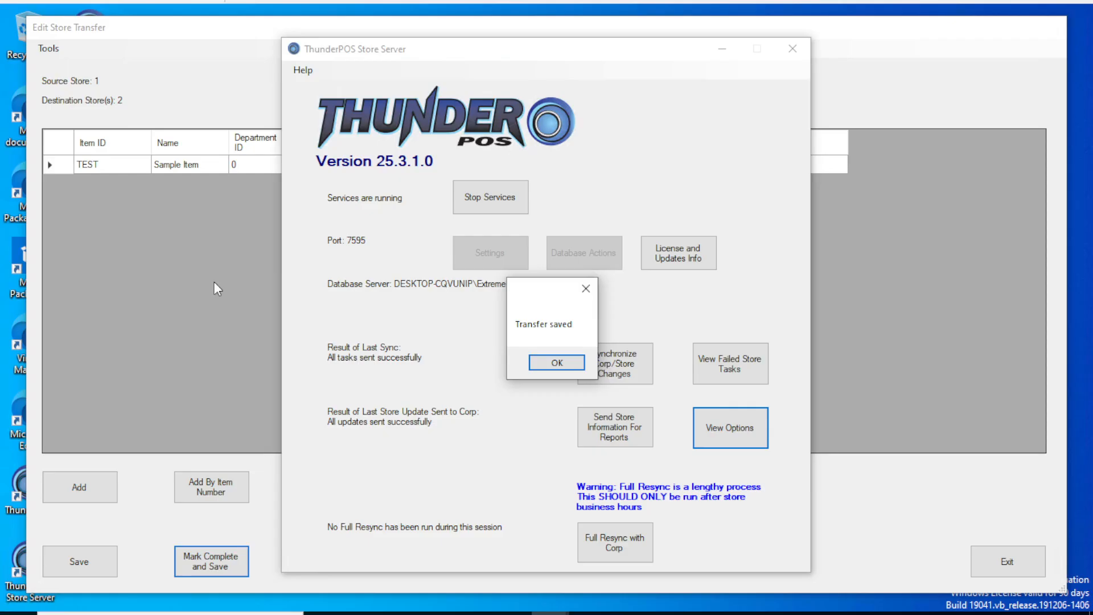
Step: Close the store transfers list, minimize the corporate menu and switch to ThunderPOS
{"action": "left_click", "coordinate": [566, 369]}
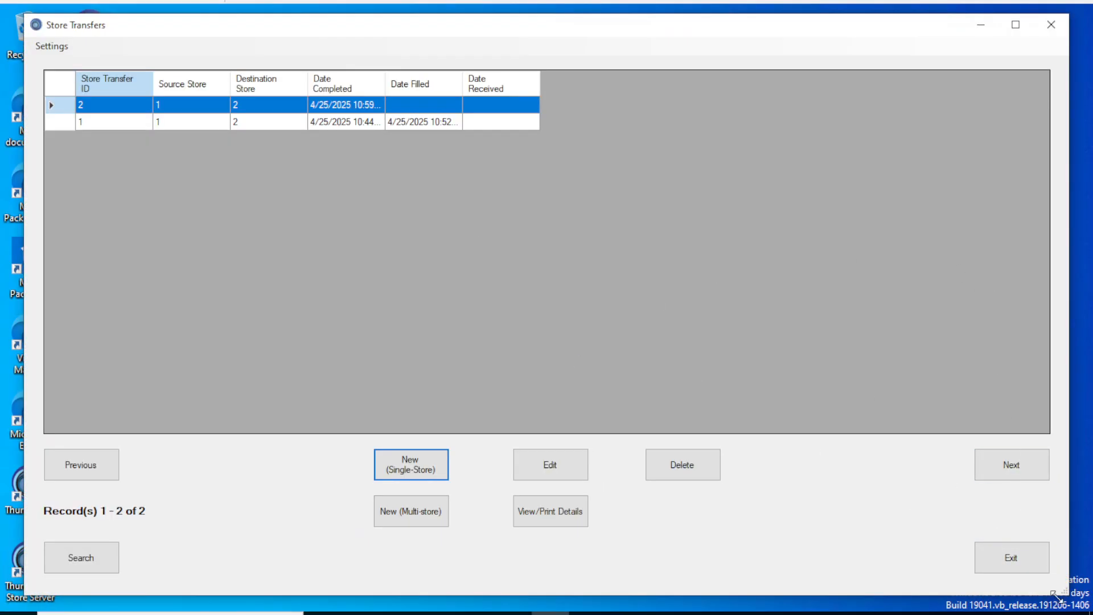
{"action": "left_click", "coordinate": [1024, 562]}
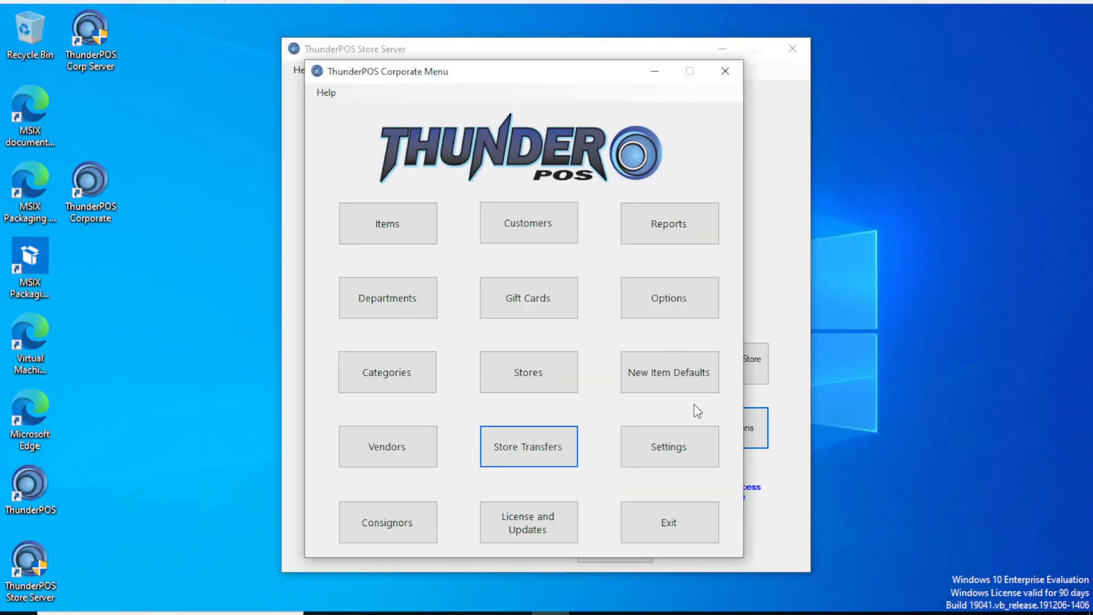
{"action": "left_click", "coordinate": [655, 71]}
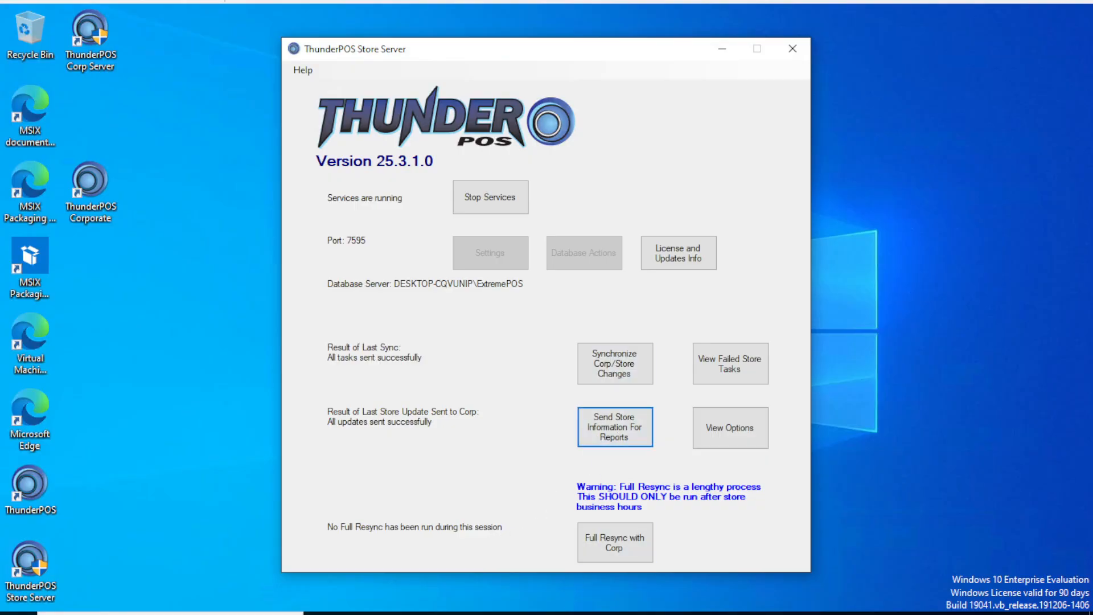
{"action": "mouse_move", "coordinate": [561, 612]}
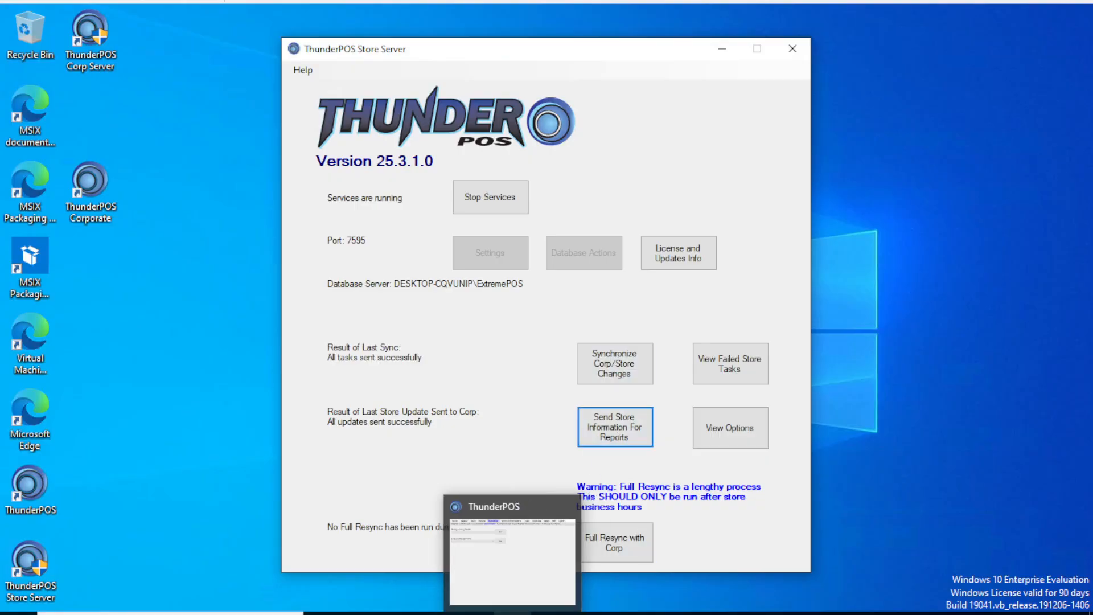
{"action": "left_click", "coordinate": [513, 613]}
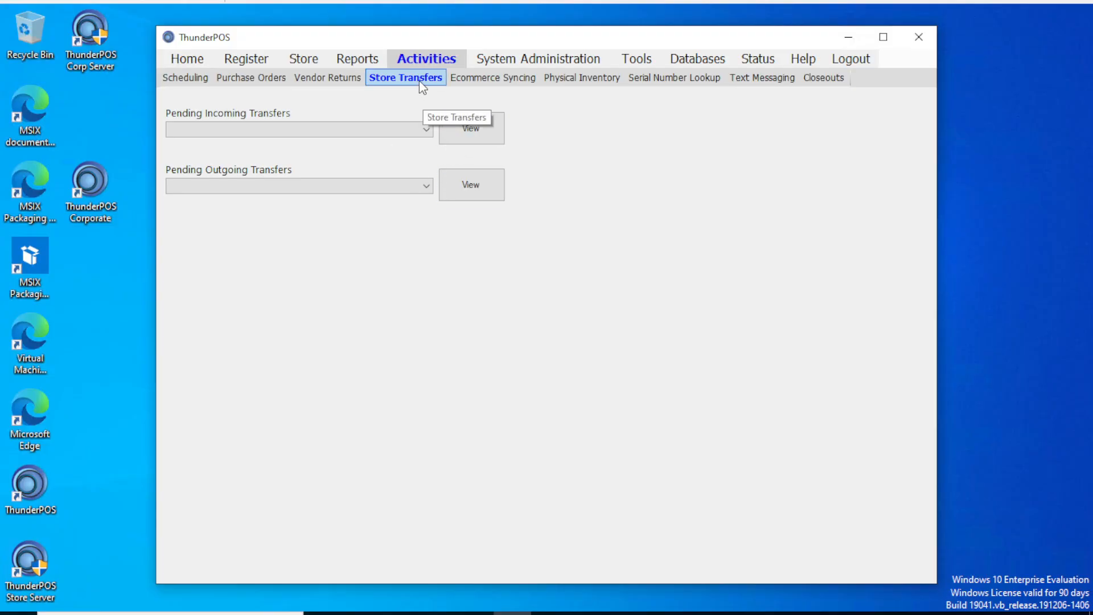
Step: Open pending outgoing transfer 2 and accept it with its listed quantities
{"action": "left_click", "coordinate": [491, 78]}
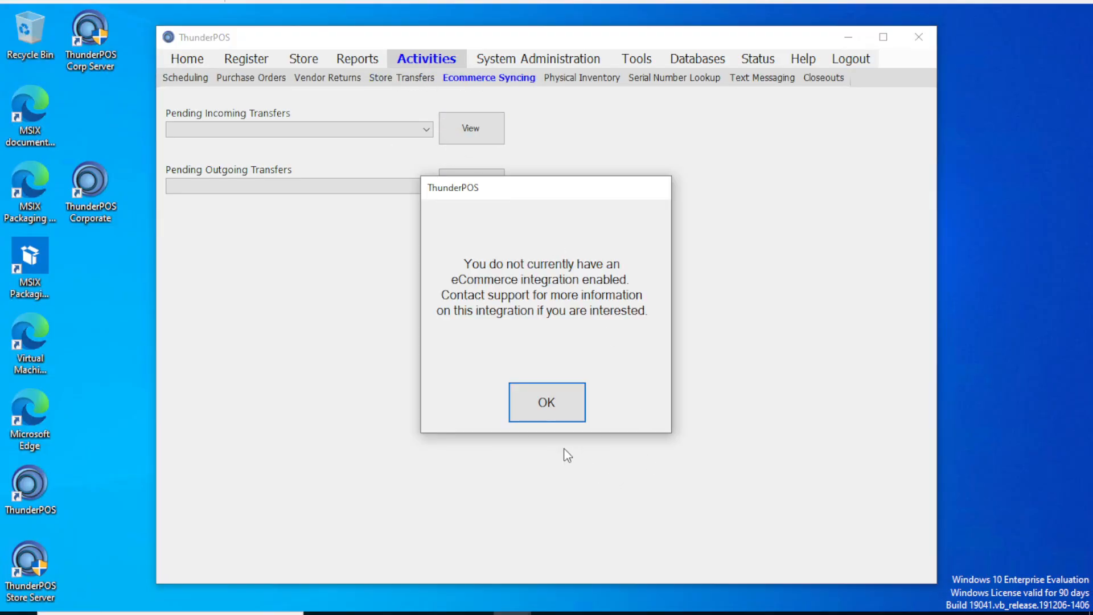
{"action": "left_click", "coordinate": [547, 405]}
{"action": "left_click", "coordinate": [294, 186]}
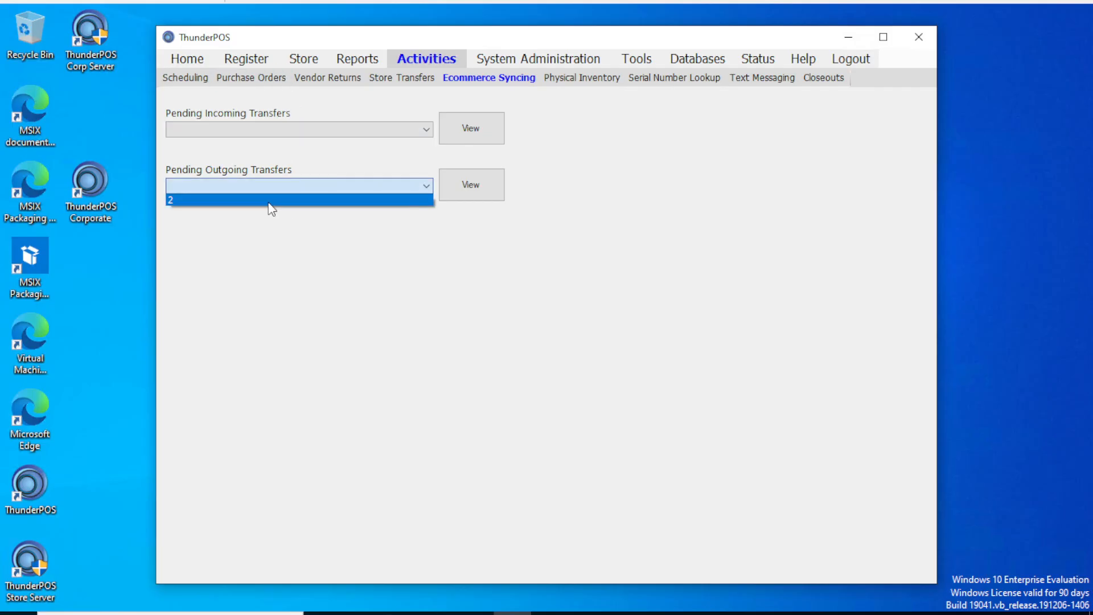
{"action": "left_click", "coordinate": [281, 201]}
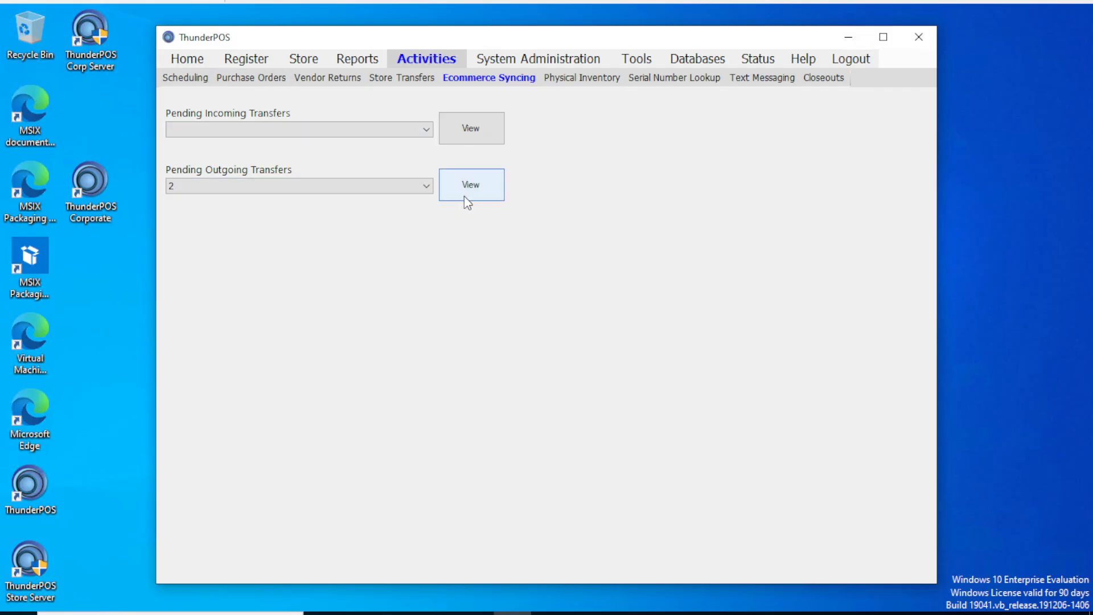
{"action": "left_click", "coordinate": [480, 188]}
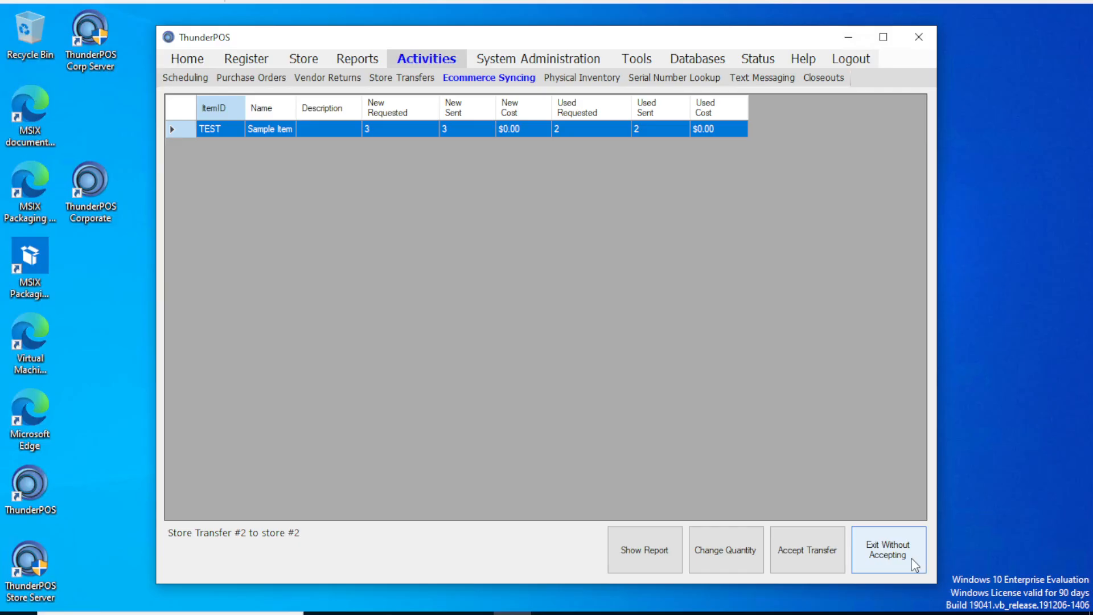
{"action": "left_click", "coordinate": [819, 552]}
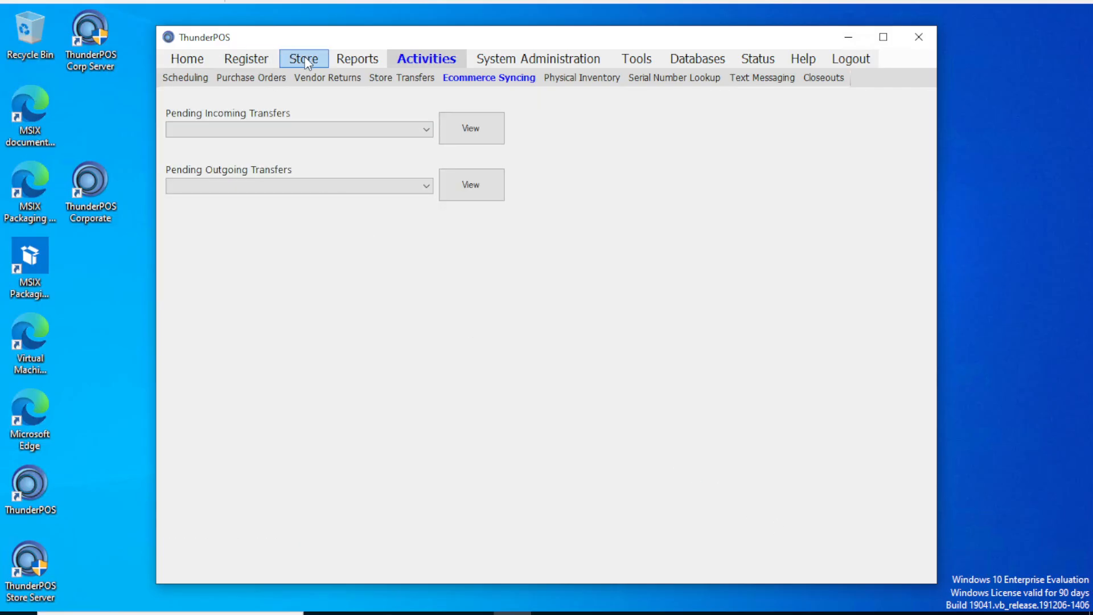
Step: Check the pending outgoing transfers, and look up the new and used quantities of item TEST in the store's item list
{"action": "left_click", "coordinate": [306, 62]}
{"action": "left_click", "coordinate": [312, 186]}
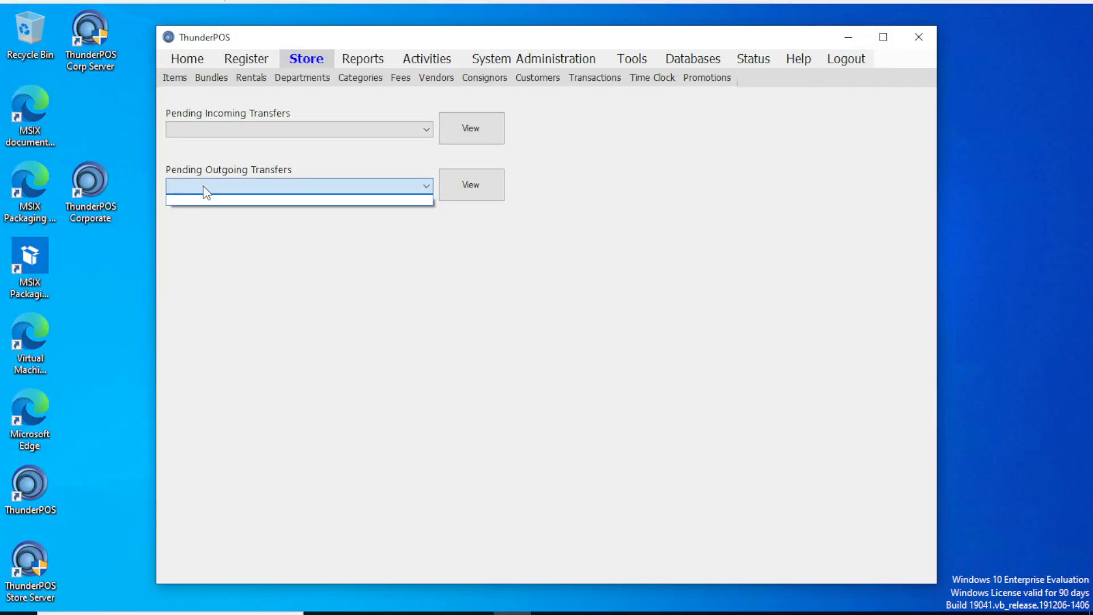
{"action": "left_click", "coordinate": [251, 120]}
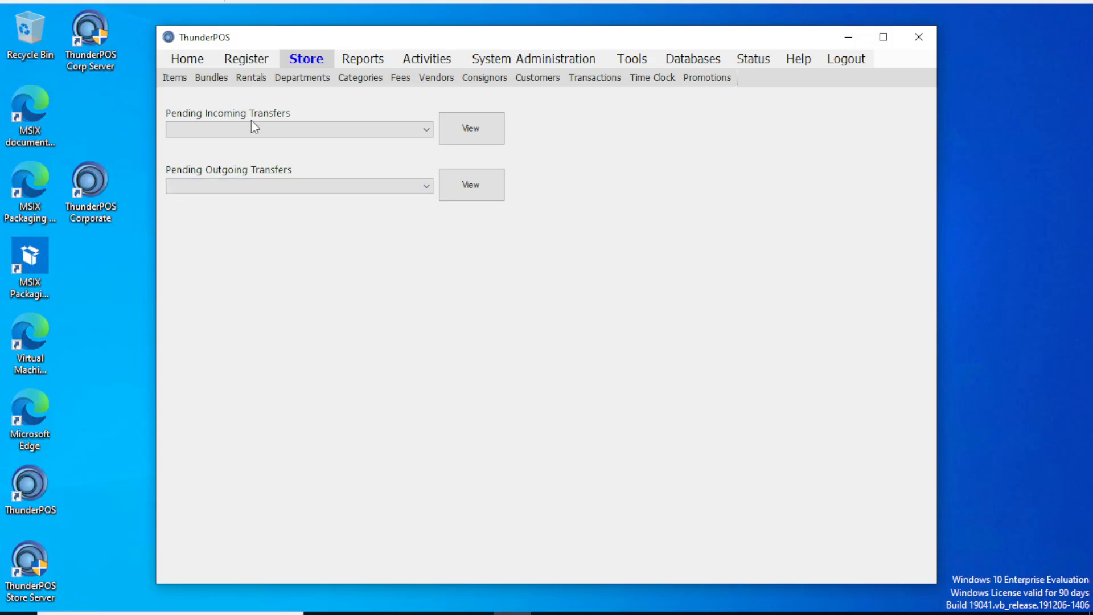
{"action": "left_click", "coordinate": [251, 120]}
{"action": "left_click", "coordinate": [249, 124]}
{"action": "left_click", "coordinate": [180, 76]}
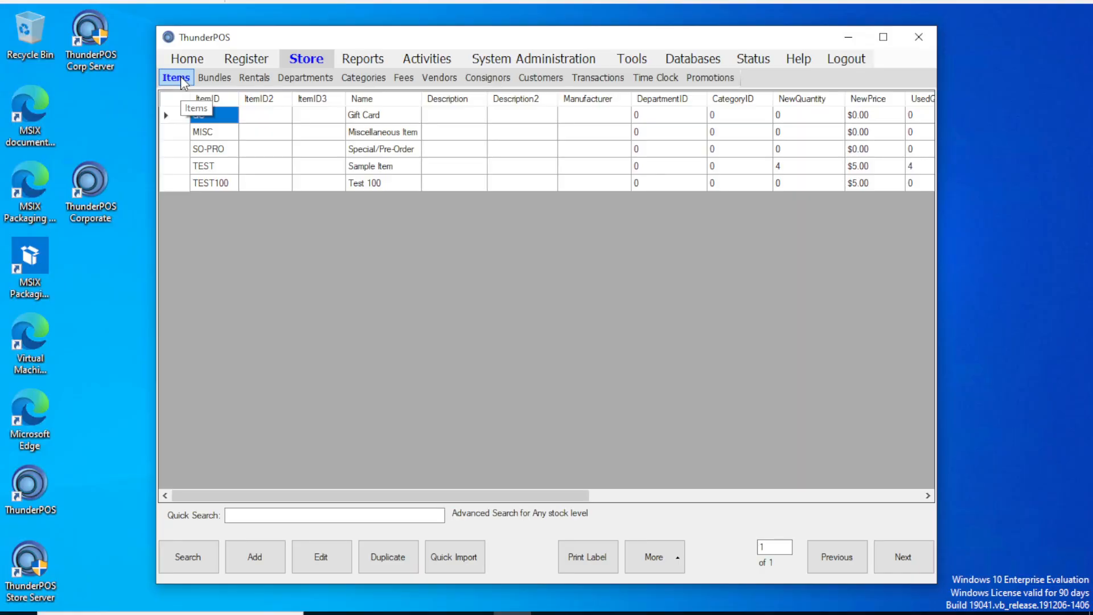
{"action": "left_click", "coordinate": [722, 165]}
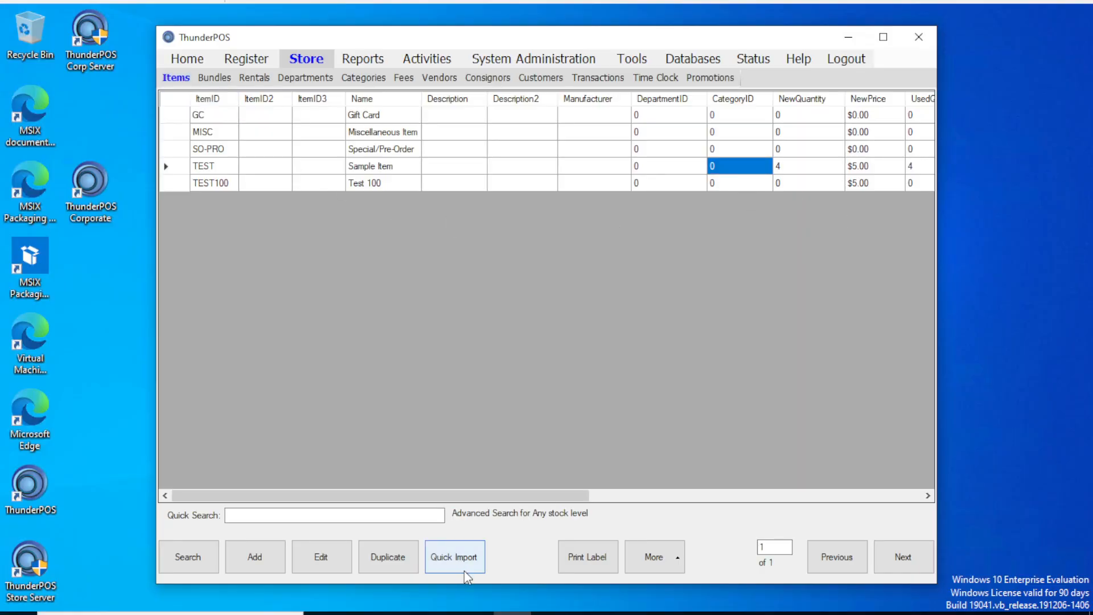
{"action": "left_click_drag", "start_coordinate": [513, 496], "coordinate": [673, 496]}
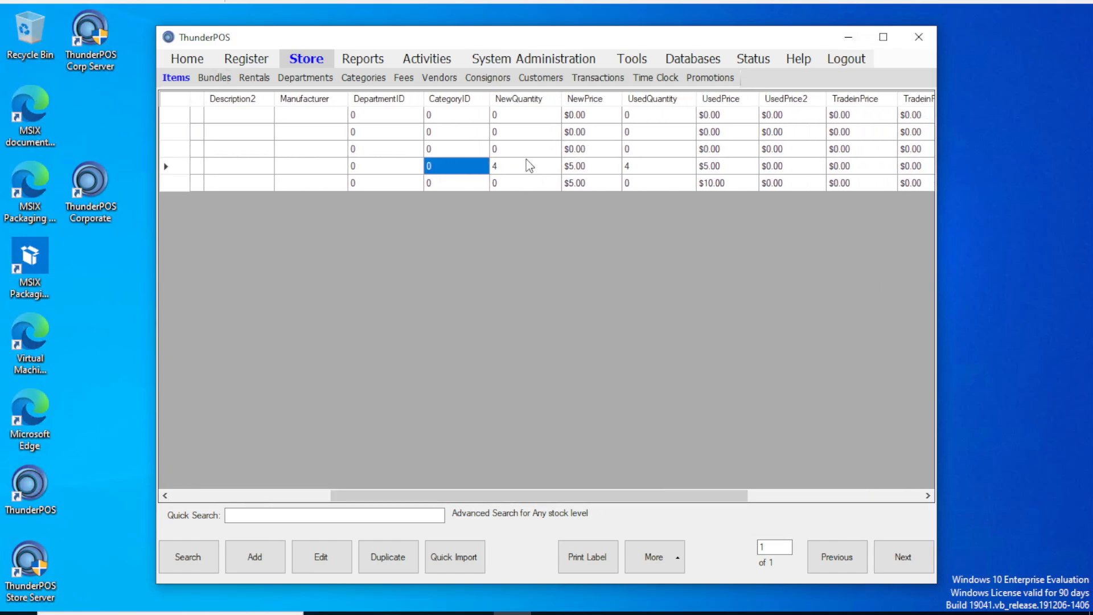
Step: Check the transfers in the item history of TEST and return to the item list
{"action": "left_click", "coordinate": [649, 564]}
{"action": "mouse_move", "coordinate": [698, 512]}
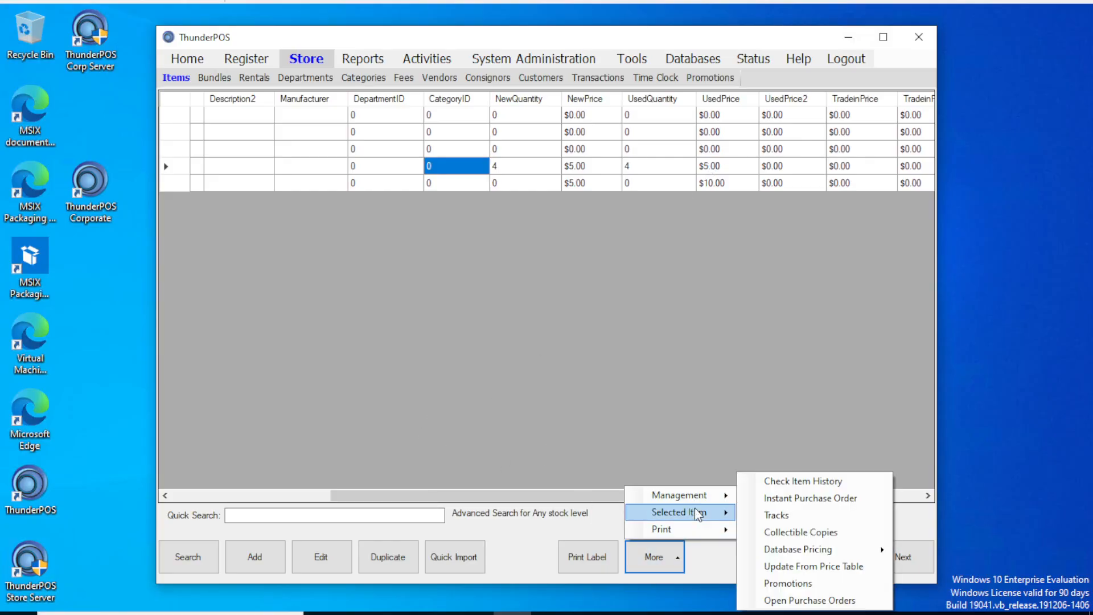
{"action": "left_click", "coordinate": [809, 481]}
{"action": "left_click", "coordinate": [197, 546]}
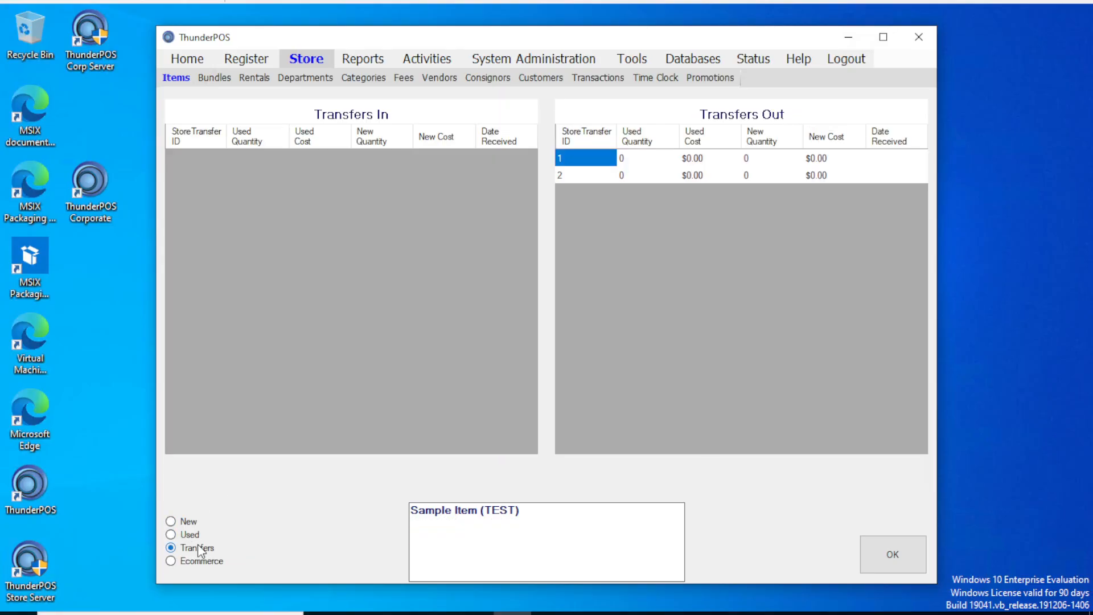
{"action": "left_click", "coordinate": [891, 555]}
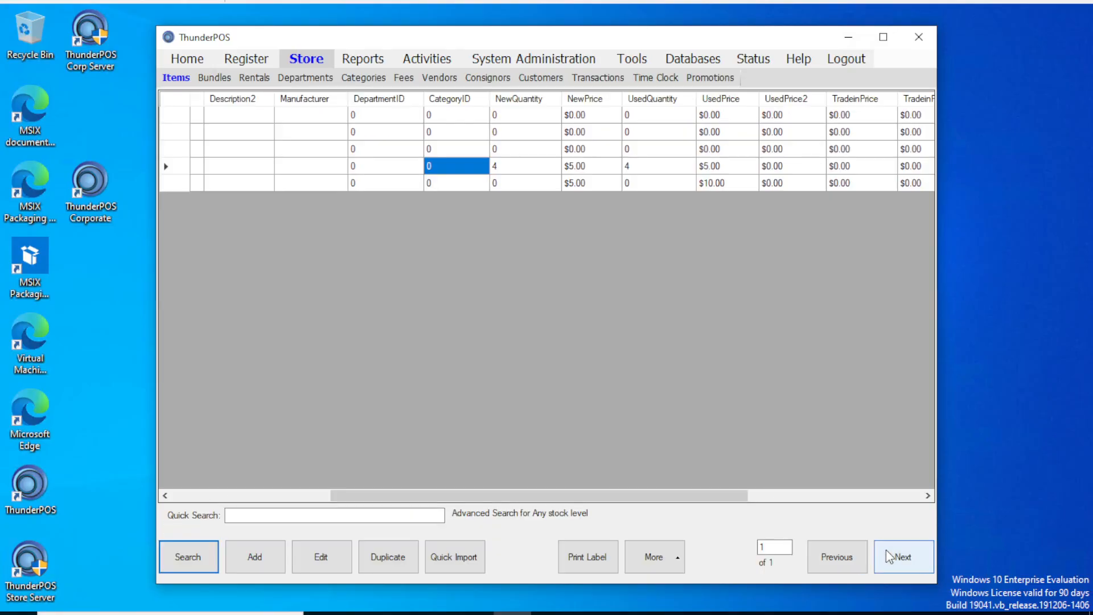
{"action": "left_click", "coordinate": [246, 496]}
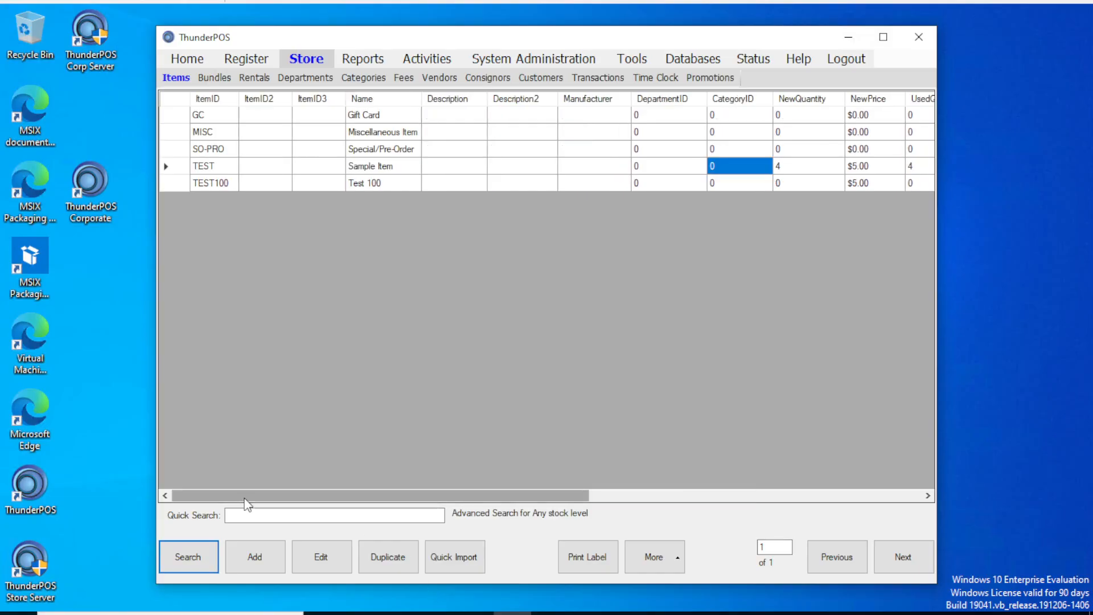
Step: Run the Transferred Quantities report for April 25, 2025, review the incoming and outgoing items, and close it
{"action": "left_click", "coordinate": [362, 57]}
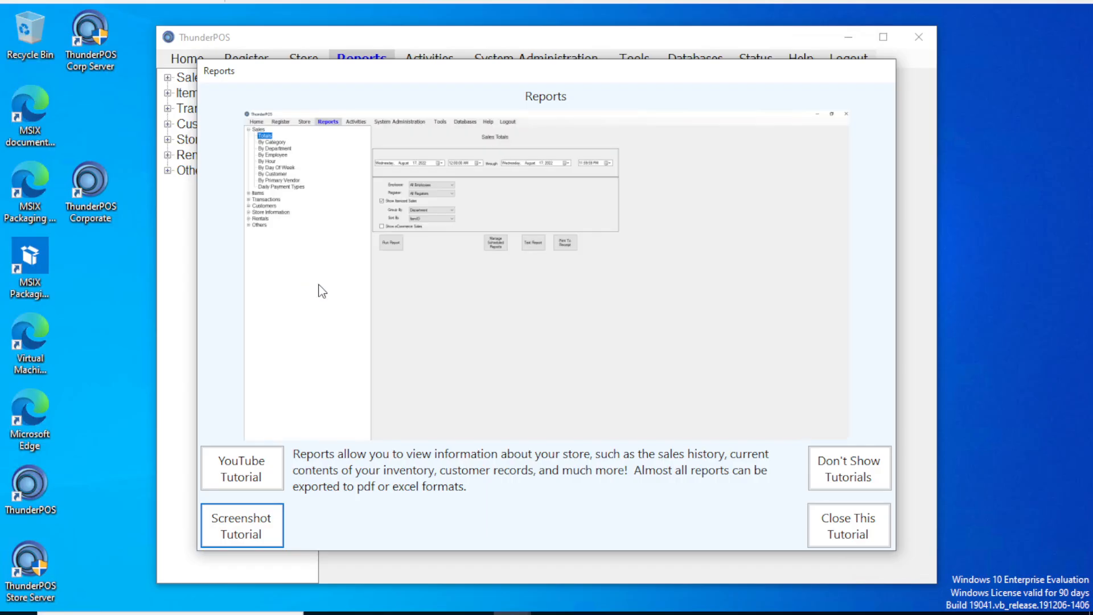
{"action": "left_click", "coordinate": [849, 525]}
{"action": "double_click", "coordinate": [194, 171]}
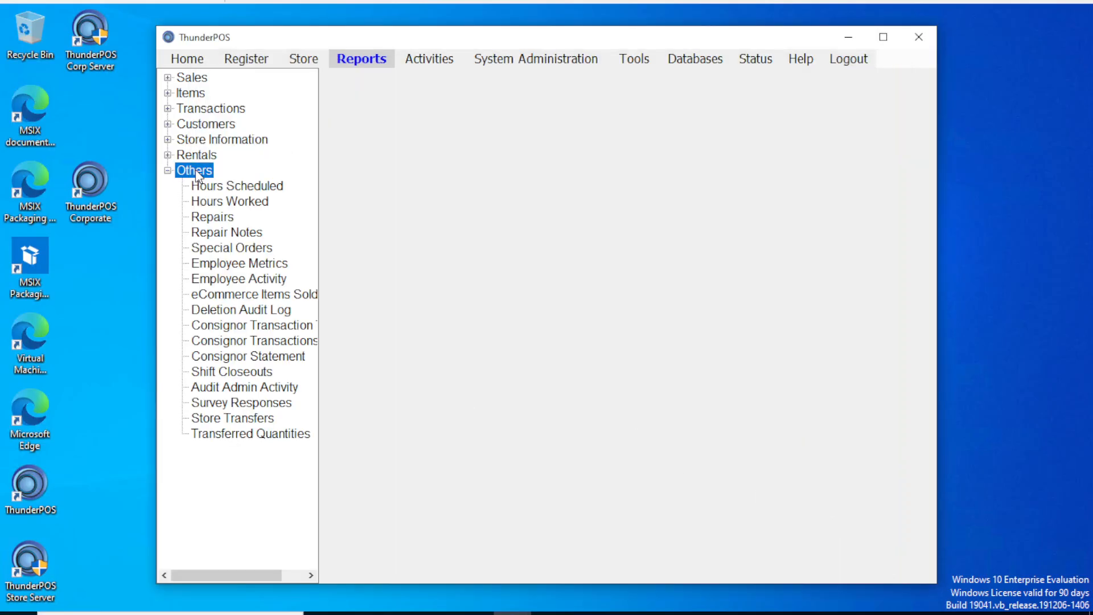
{"action": "left_click", "coordinate": [250, 436]}
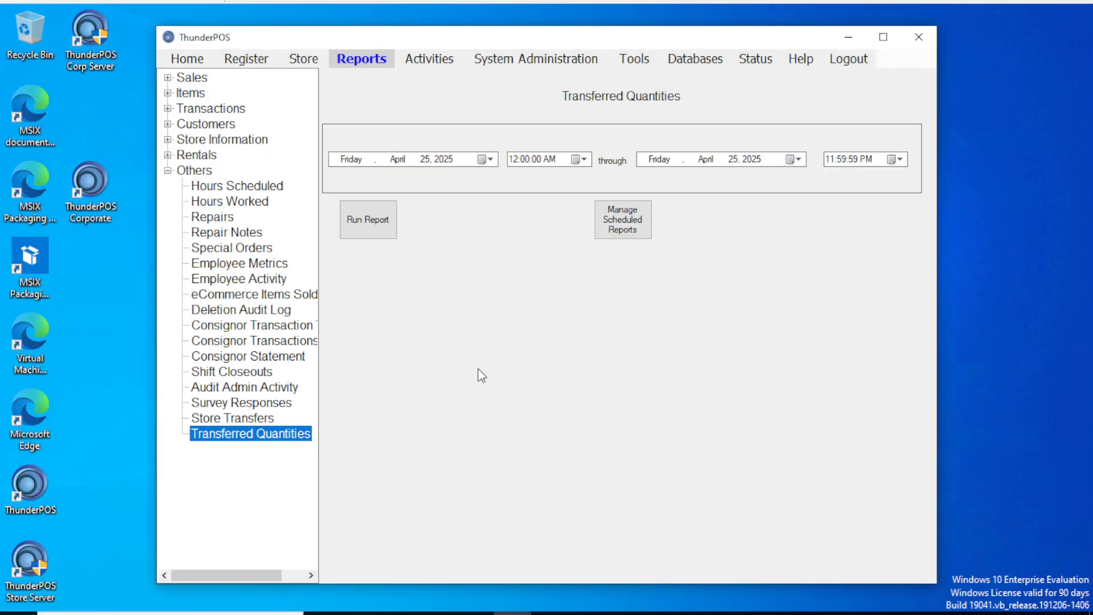
{"action": "left_click", "coordinate": [380, 220]}
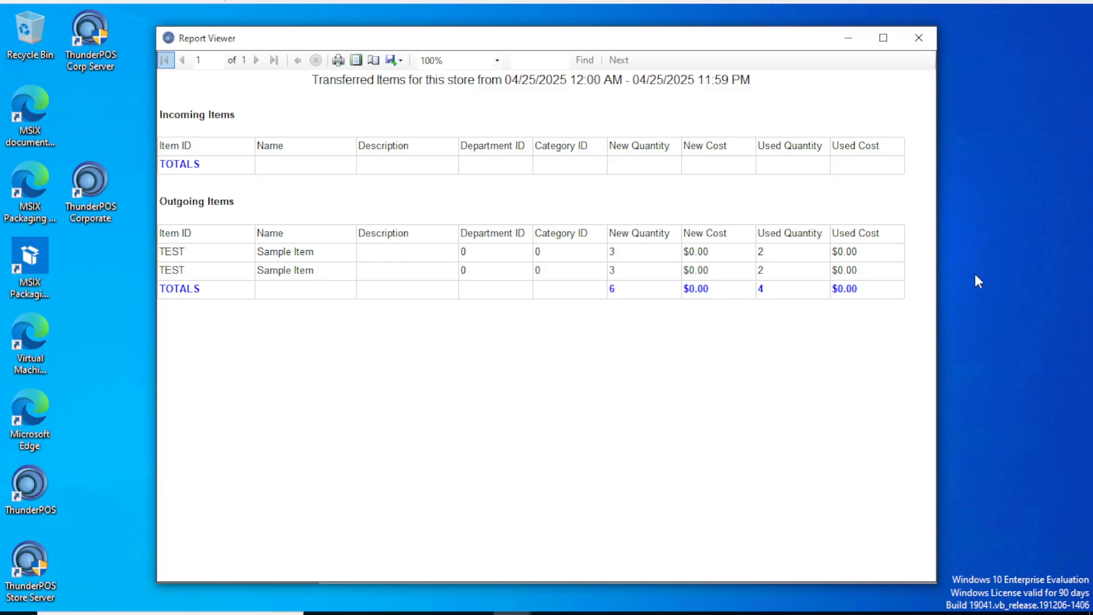
{"action": "left_click", "coordinate": [919, 39]}
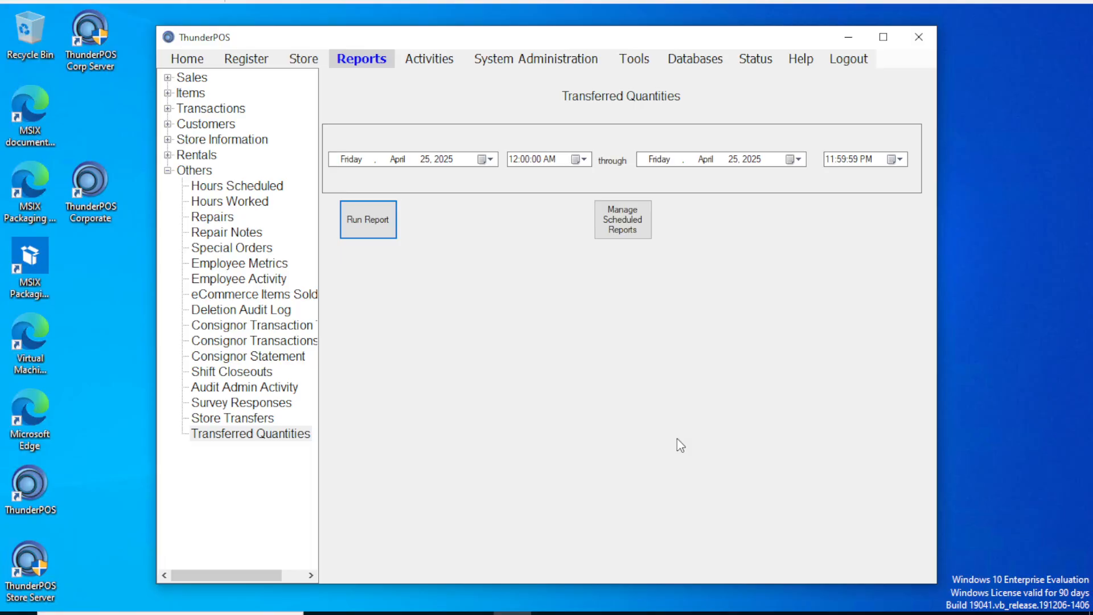
Step: Return to the store transfers in Activities and check the pending incoming transfers
{"action": "left_click", "coordinate": [450, 61]}
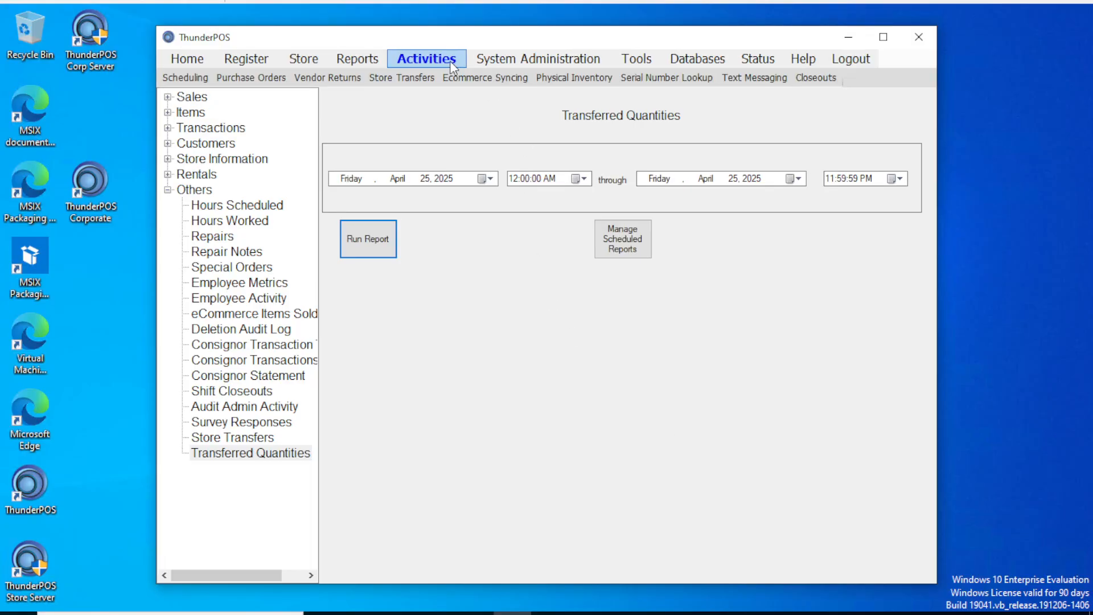
{"action": "left_click", "coordinate": [420, 83]}
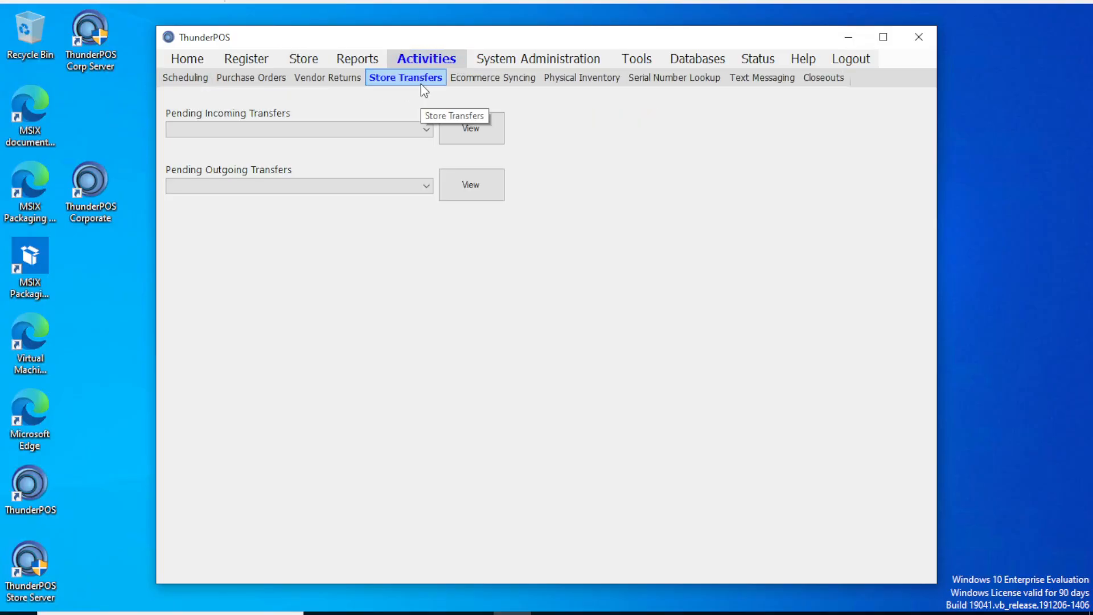
{"action": "left_click", "coordinate": [217, 123]}
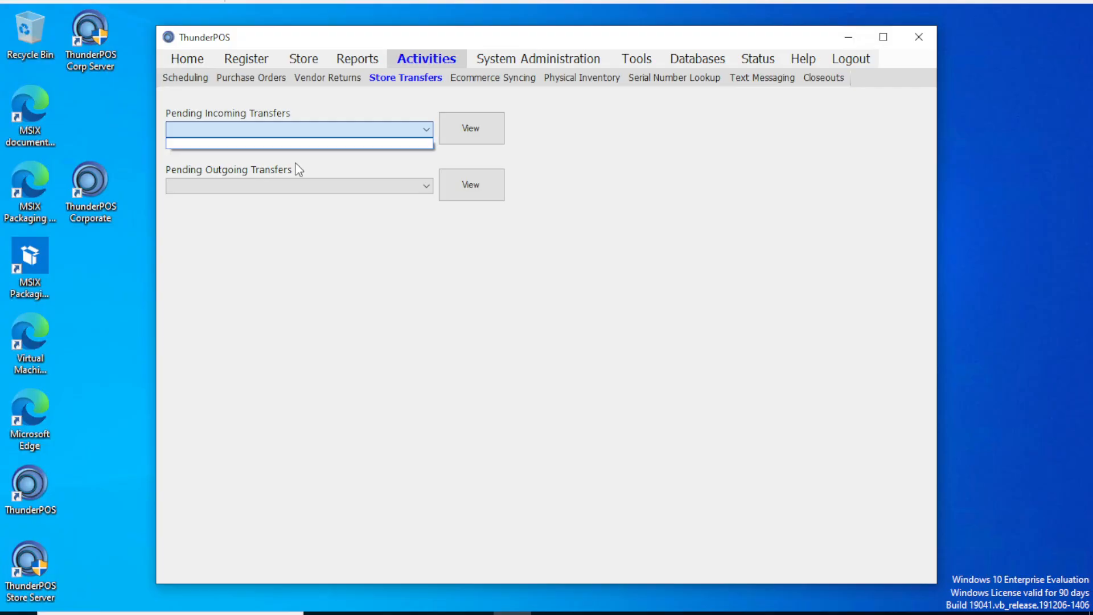
{"action": "left_click", "coordinate": [923, 269]}
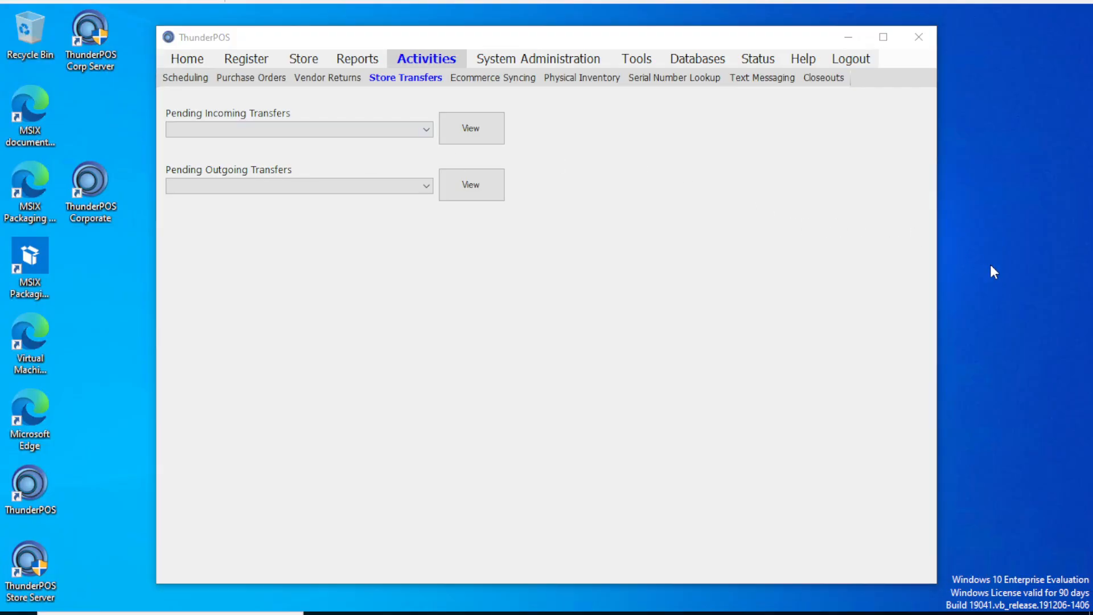